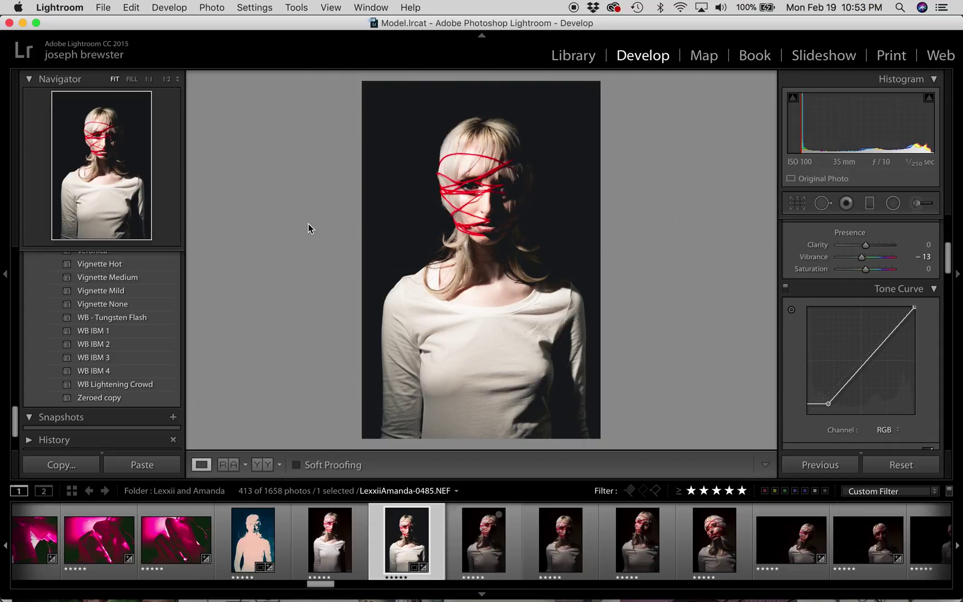
Open the Watermark Editor from the Lightroom menu's Edit Watermarks… command.
left_click(60, 8)
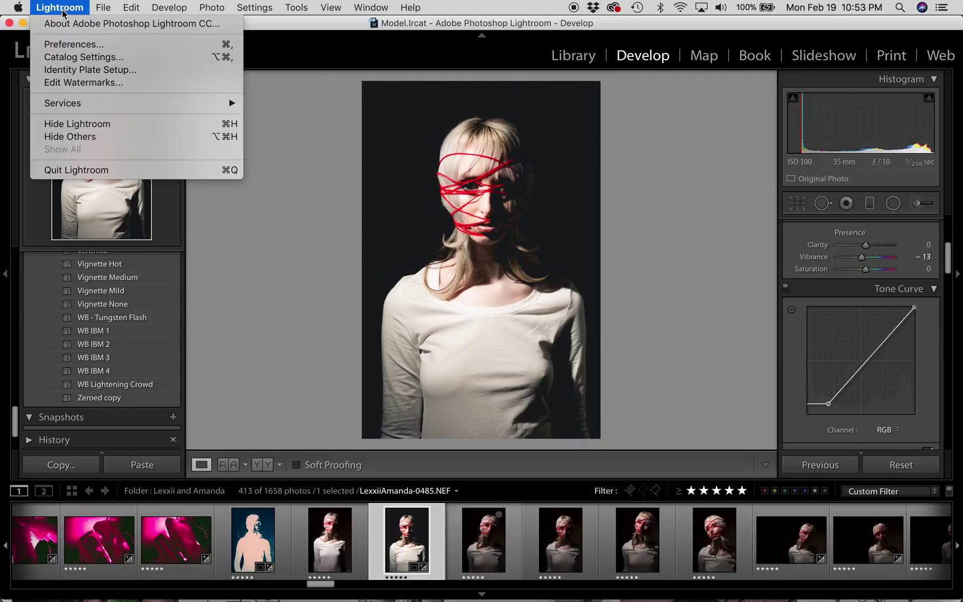
left_click(63, 83)
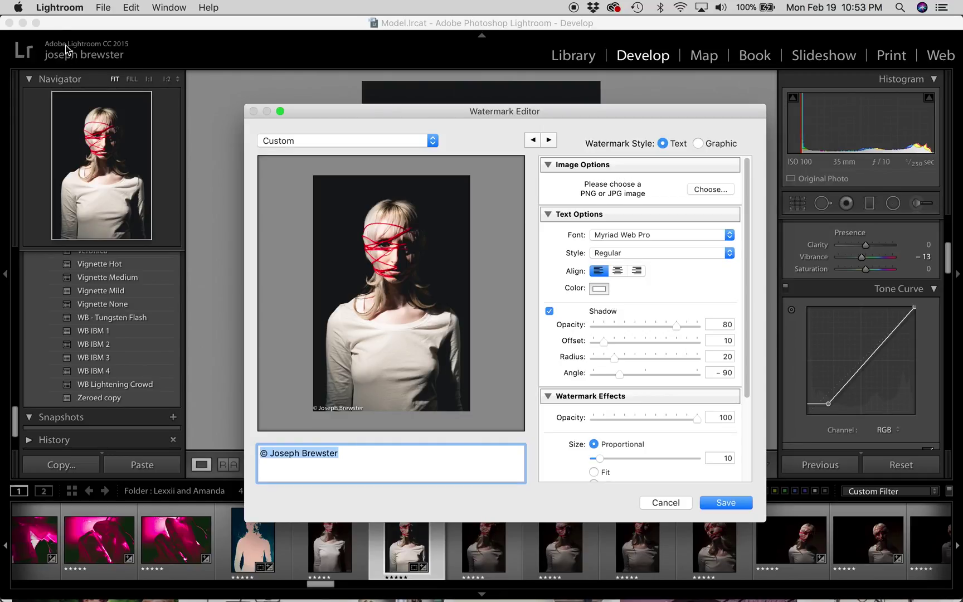
Drag the Watermark Editor's top-left corner up and left to enlarge its photo preview.
left_click_drag(248, 108, 162, 50)
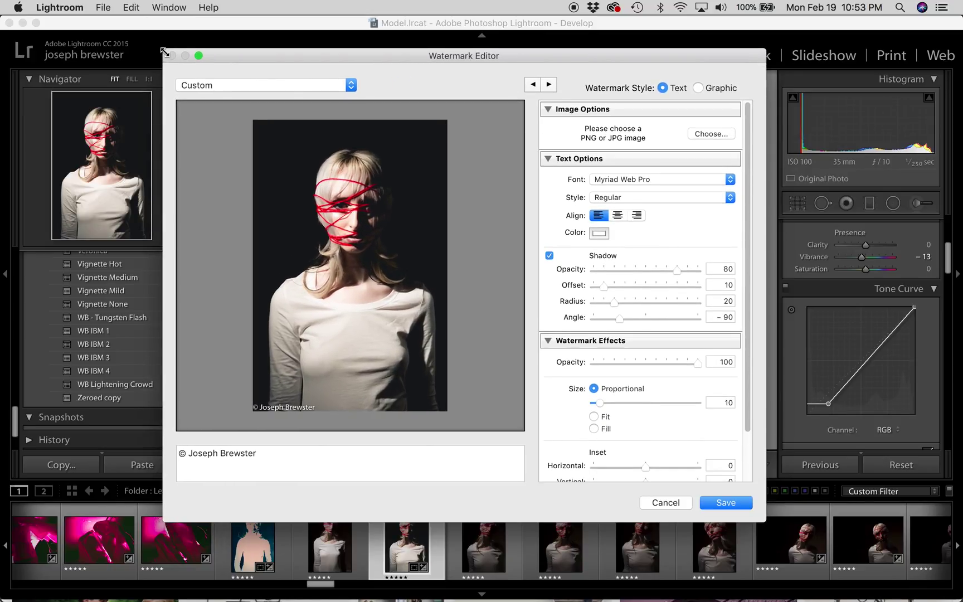
mouse_move(258, 405)
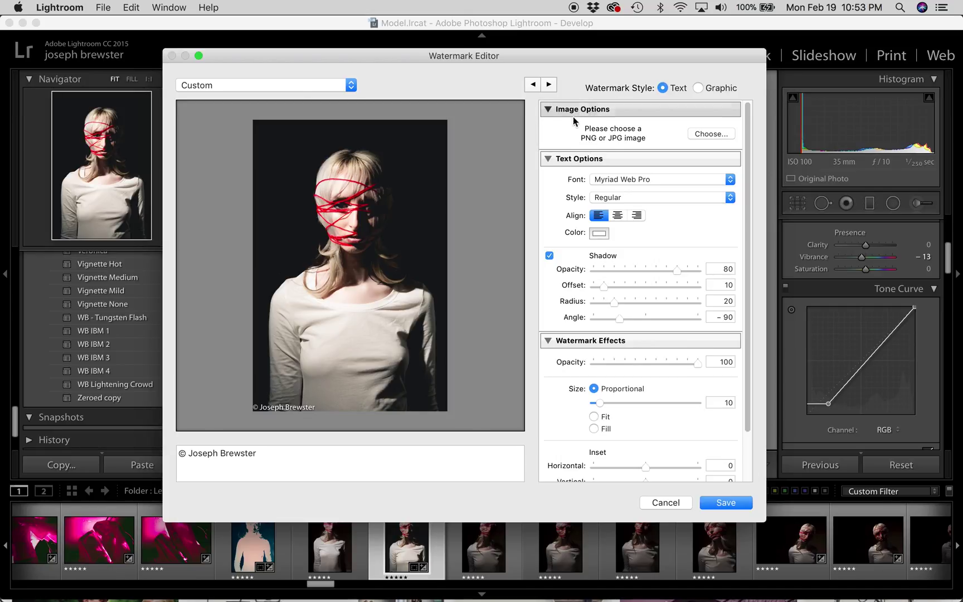
Set the watermark text font to Futura Std with the Bold style.
left_click(637, 180)
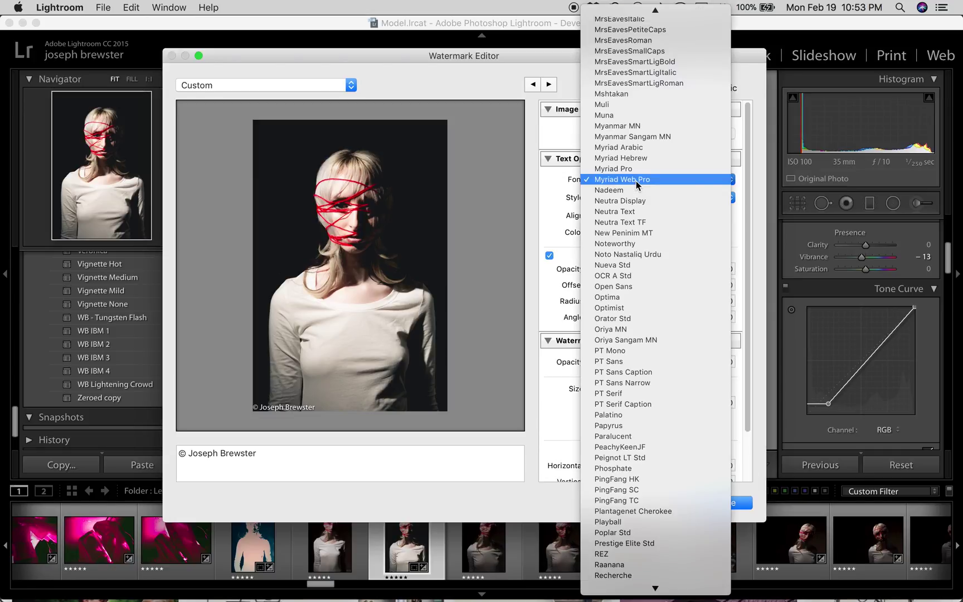
scroll(636, 180, "up", 15)
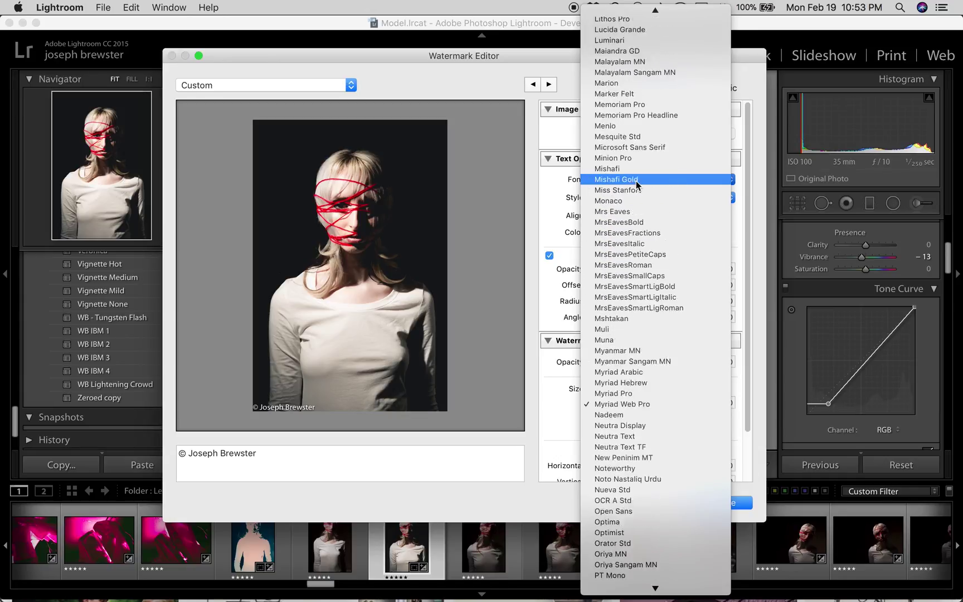
scroll(636, 181, "up", 15)
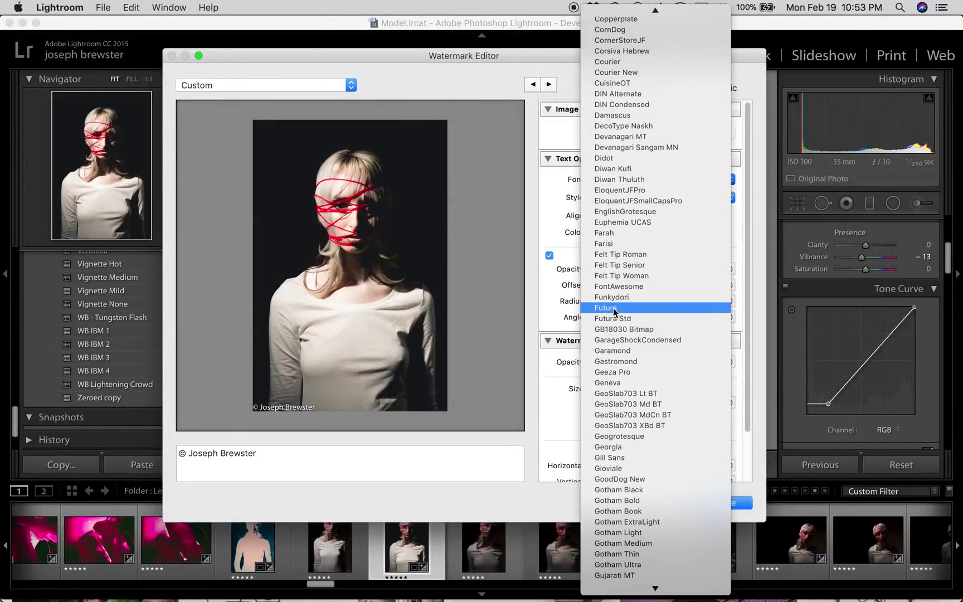
left_click(613, 318)
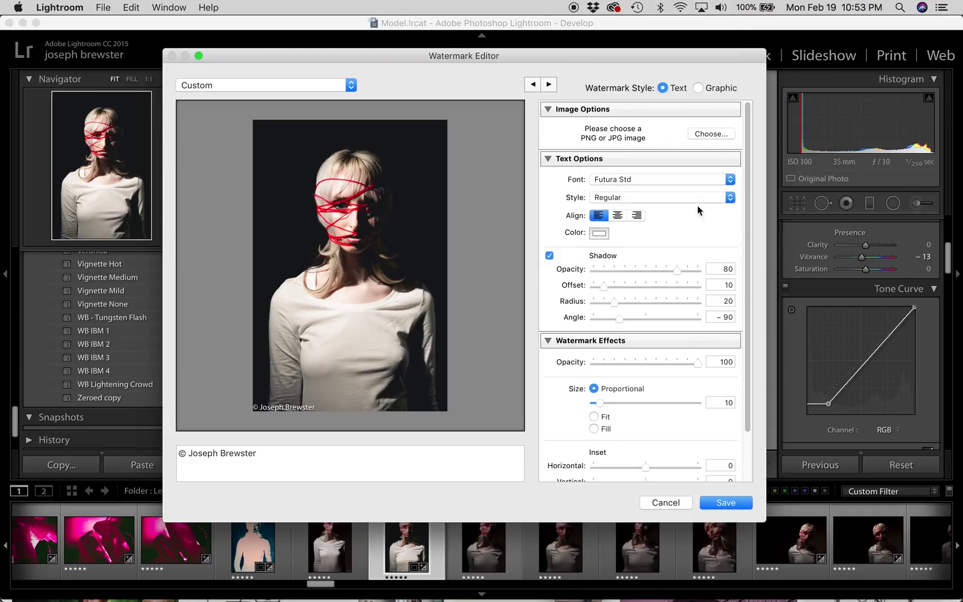
left_click(648, 197)
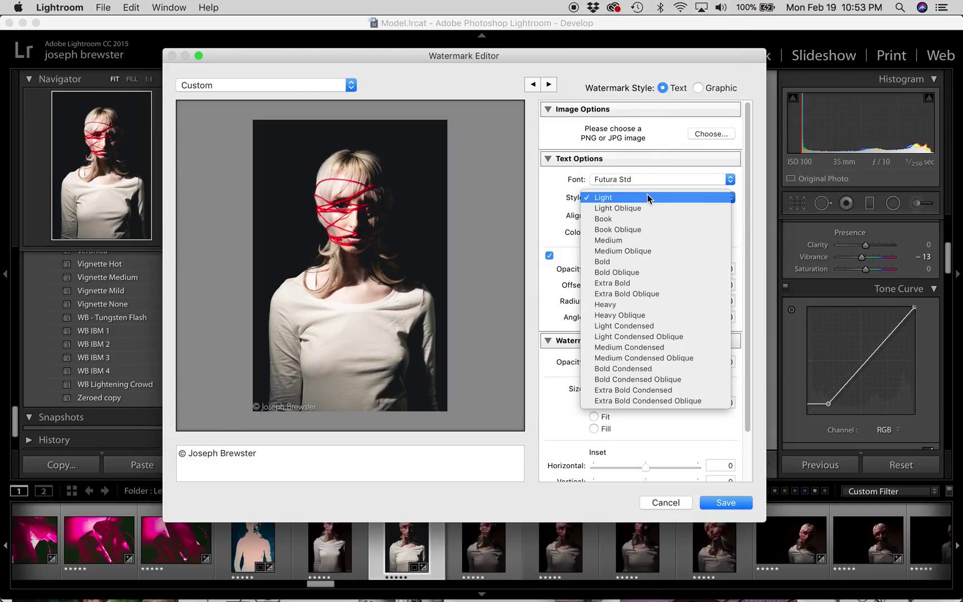
left_click(634, 260)
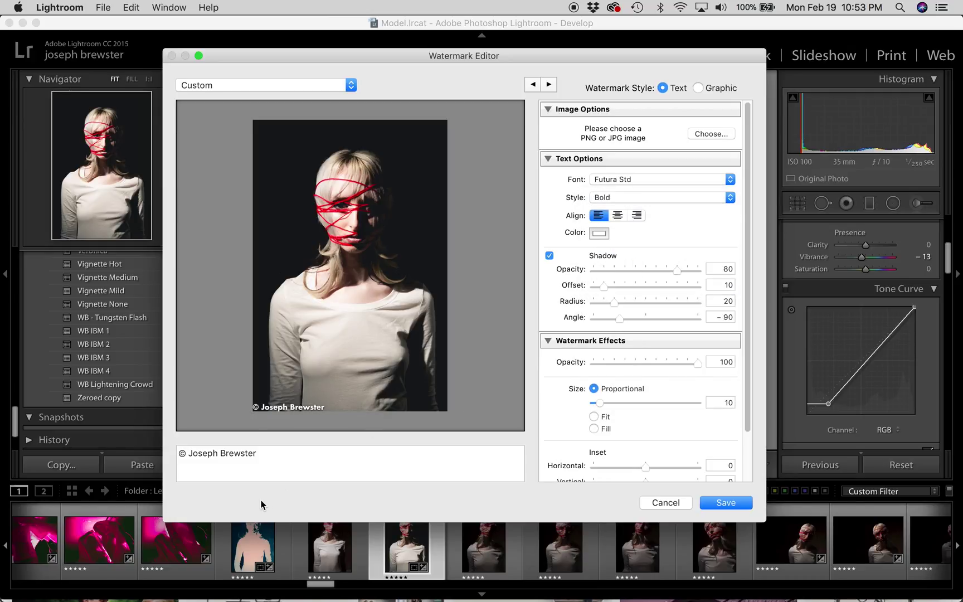
Replace the watermark text with the photographer's name in capitals and delete the © symbol.
triple_click(262, 453)
left_click_drag(189, 454, 280, 450)
type("JOSEPH BREWSTER")
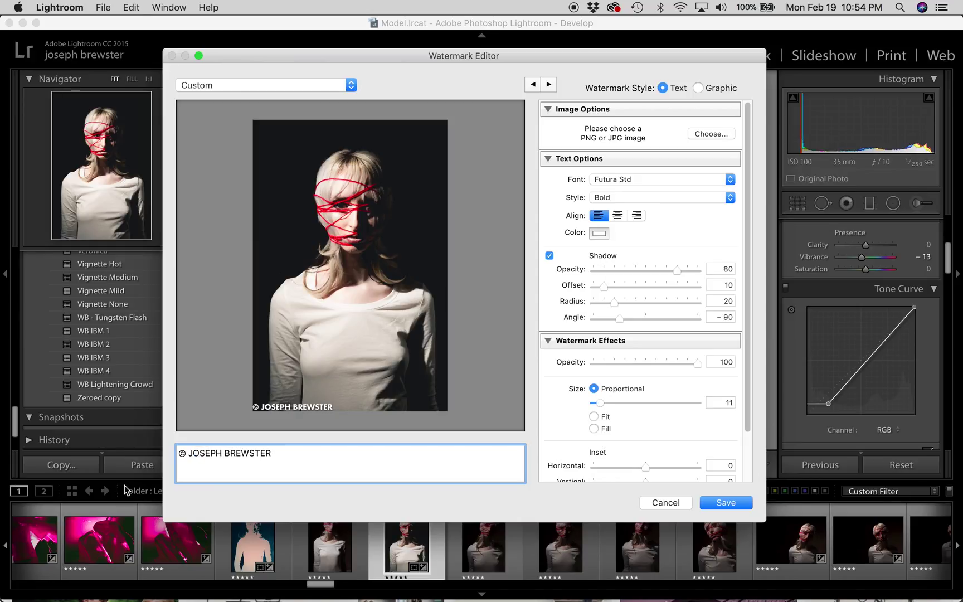
left_click_drag(189, 453, 171, 450)
key("BackSpace")
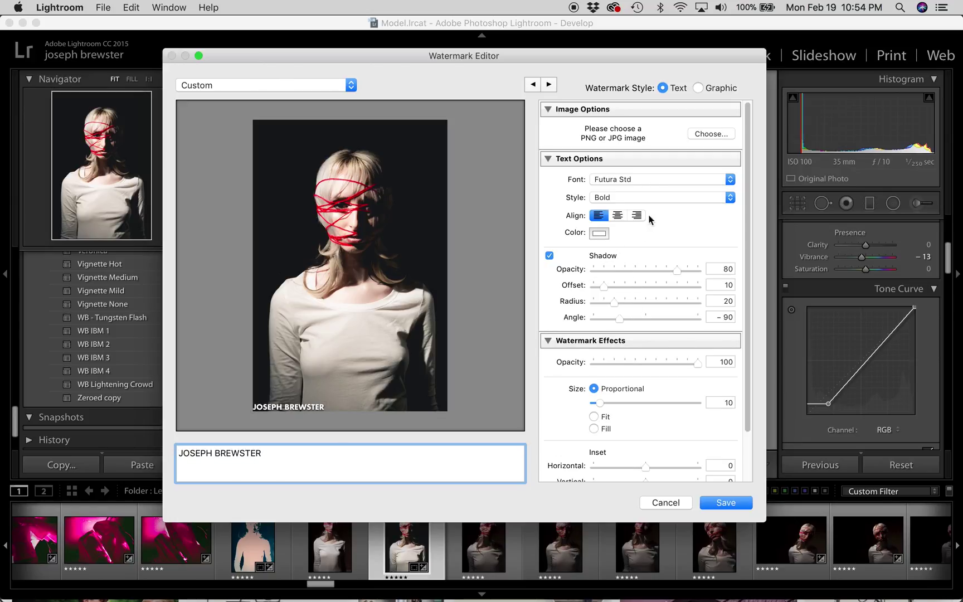
Try center and right alignment on the watermark text, settling back on left alignment.
left_click(618, 215)
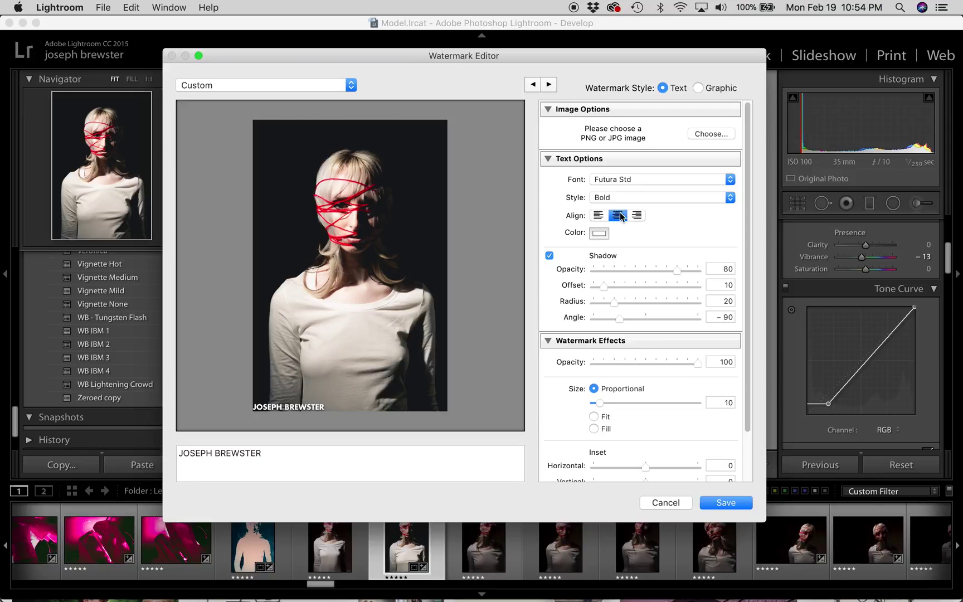
left_click(636, 215)
left_click(603, 216)
left_click(616, 216)
left_click(633, 217)
left_click(604, 215)
Add a second watermark line reading 'Photography' below the name.
triple_click(307, 460)
left_click(307, 460)
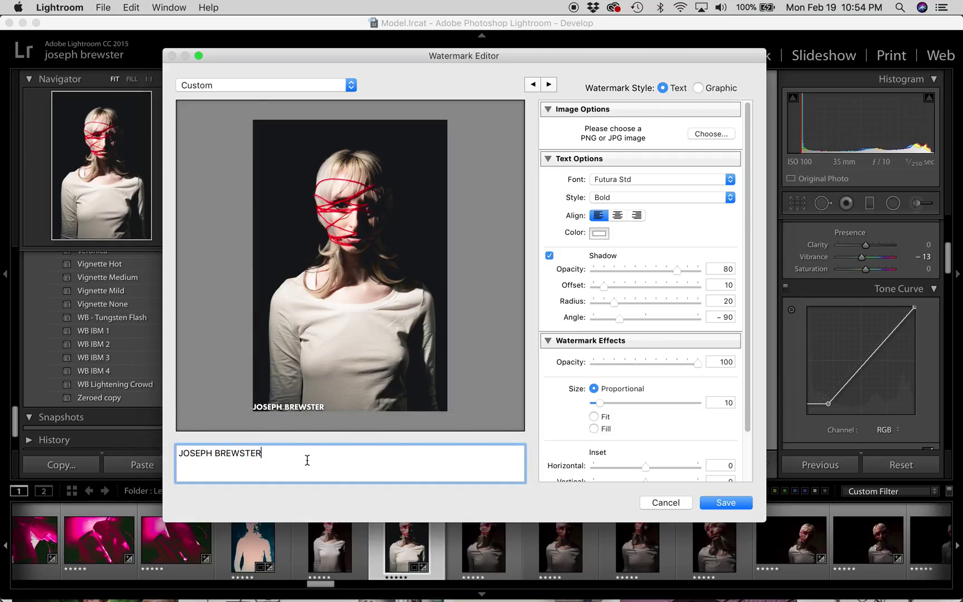
key("Return")
type("Photography")
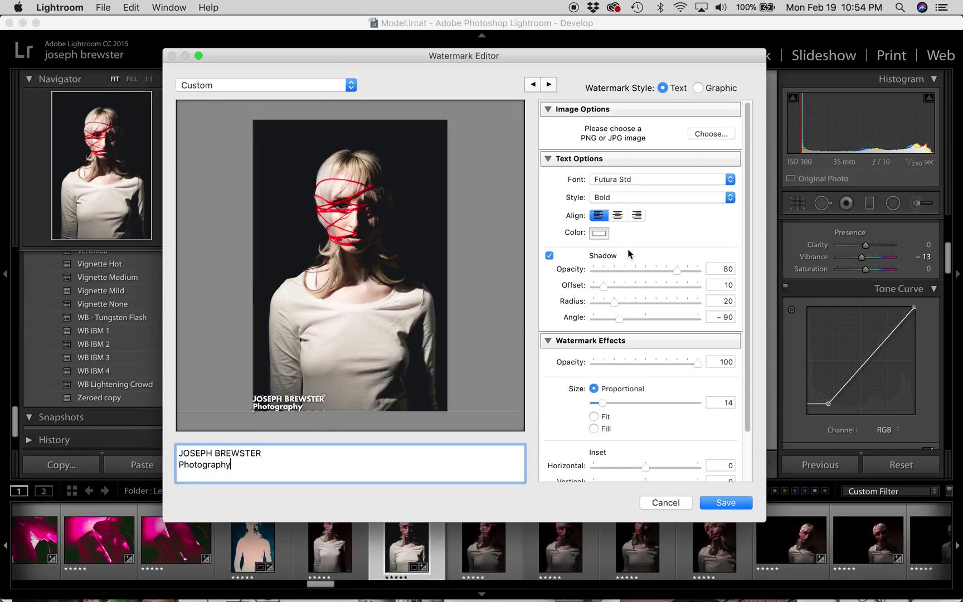
Compare alignments for the two lines, return to left, then delete the Photography line.
left_click(618, 216)
left_click(637, 216)
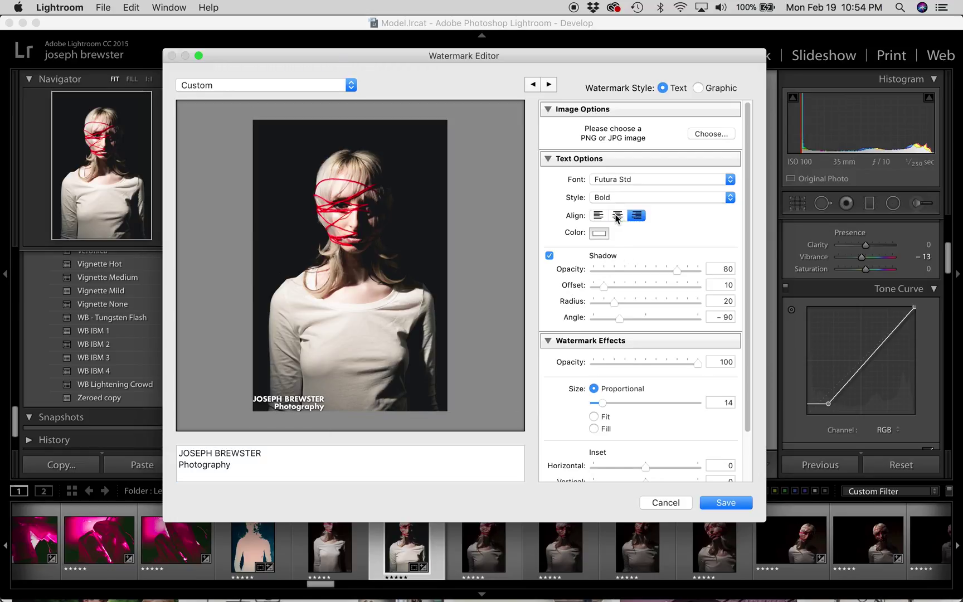
left_click(617, 217)
left_click(599, 216)
left_click(617, 216)
left_click(606, 216)
triple_click(242, 467)
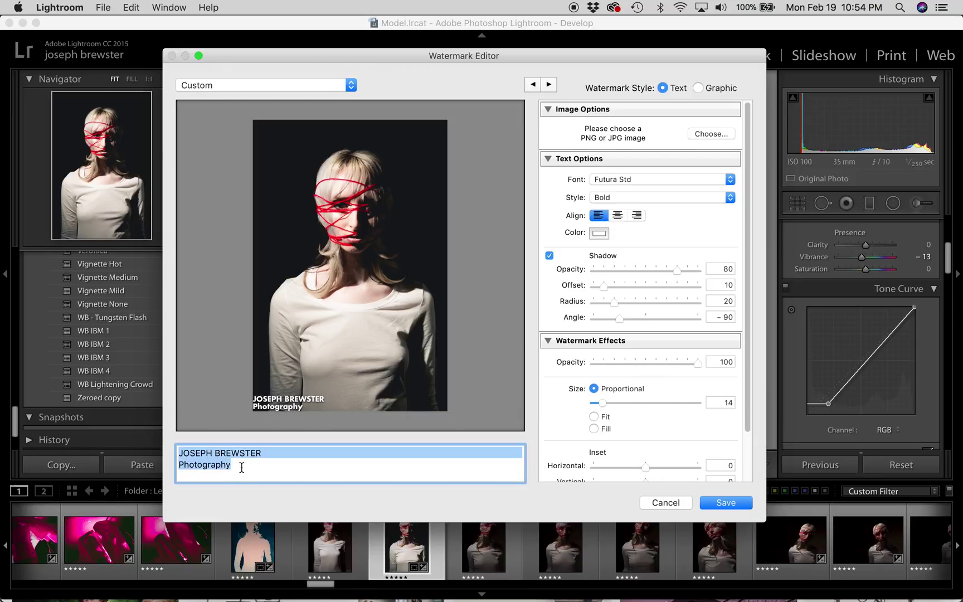
key("BackSpace")
key("BackSpace")
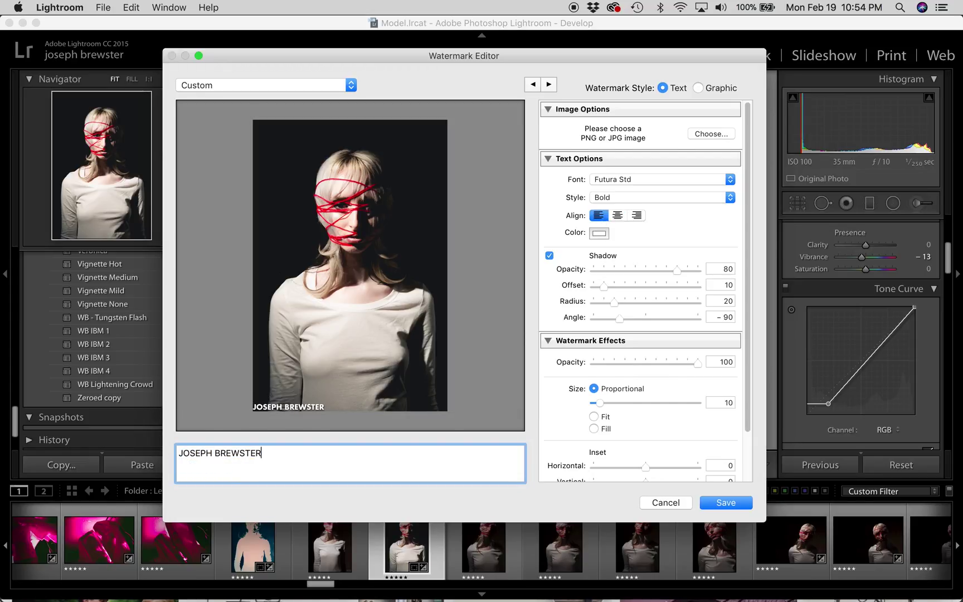
Open the text Color picker and browse its palettes, ending on the Color Wheel with white kept.
left_click(564, 216)
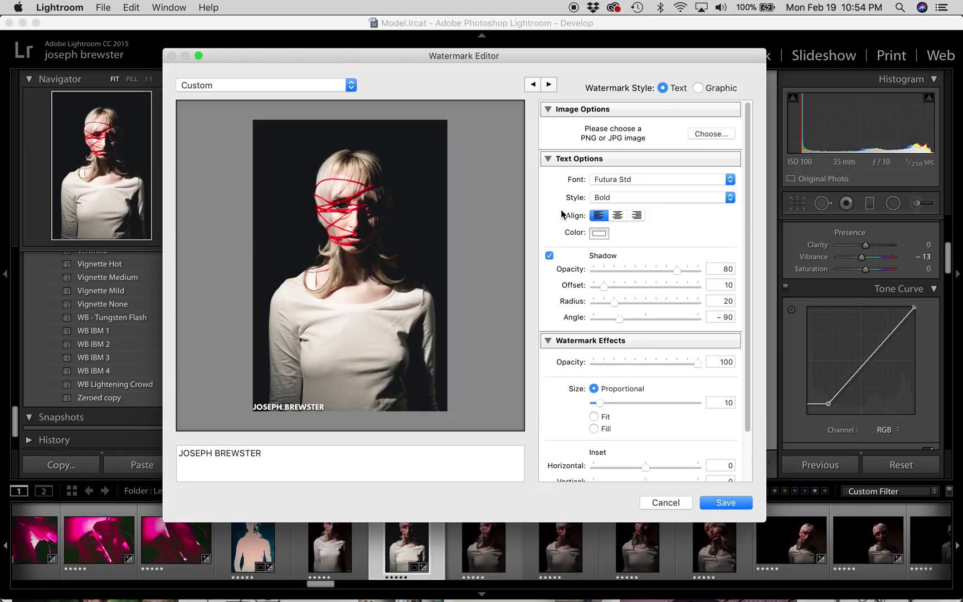
left_click(603, 235)
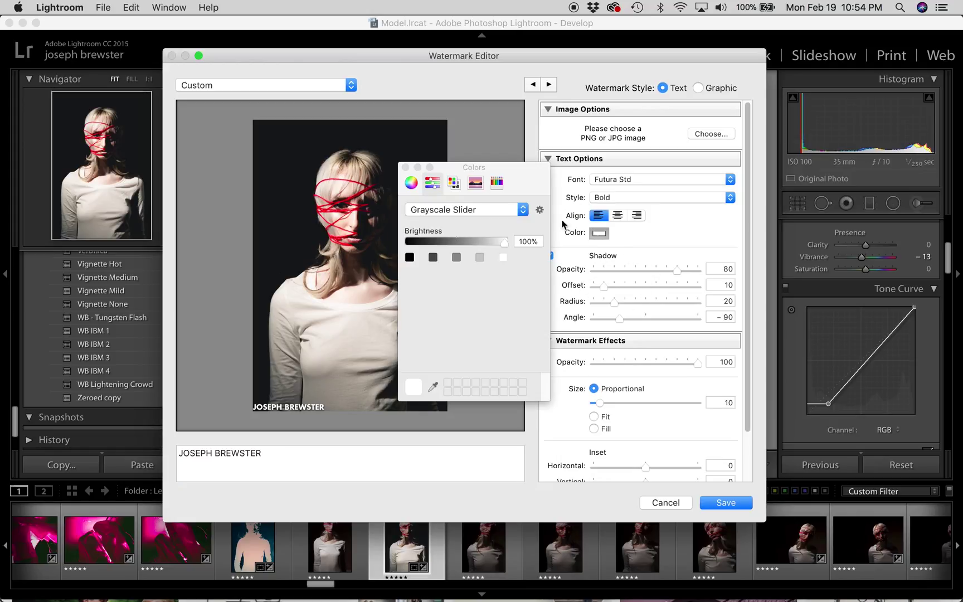
left_click(412, 183)
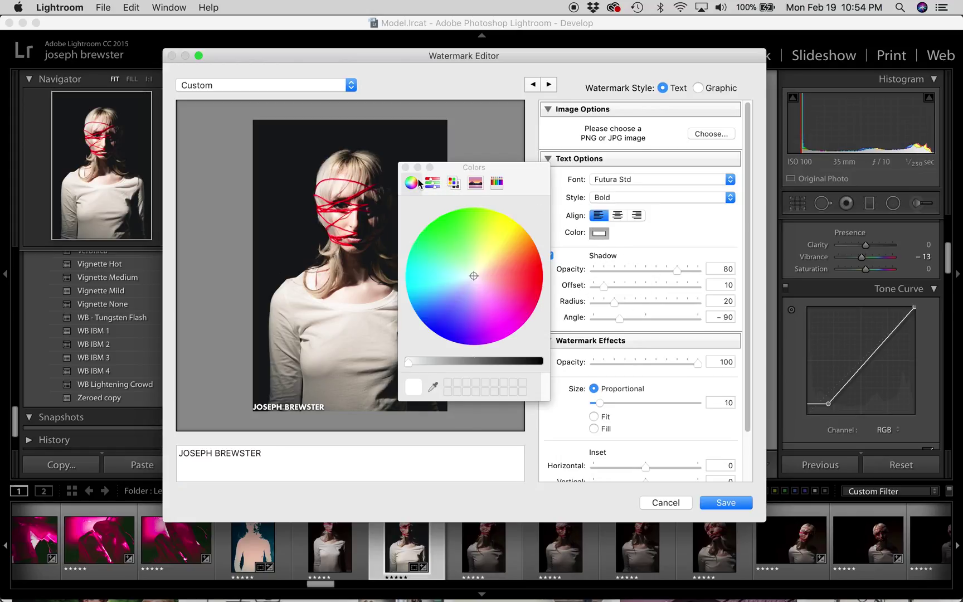
left_click(474, 184)
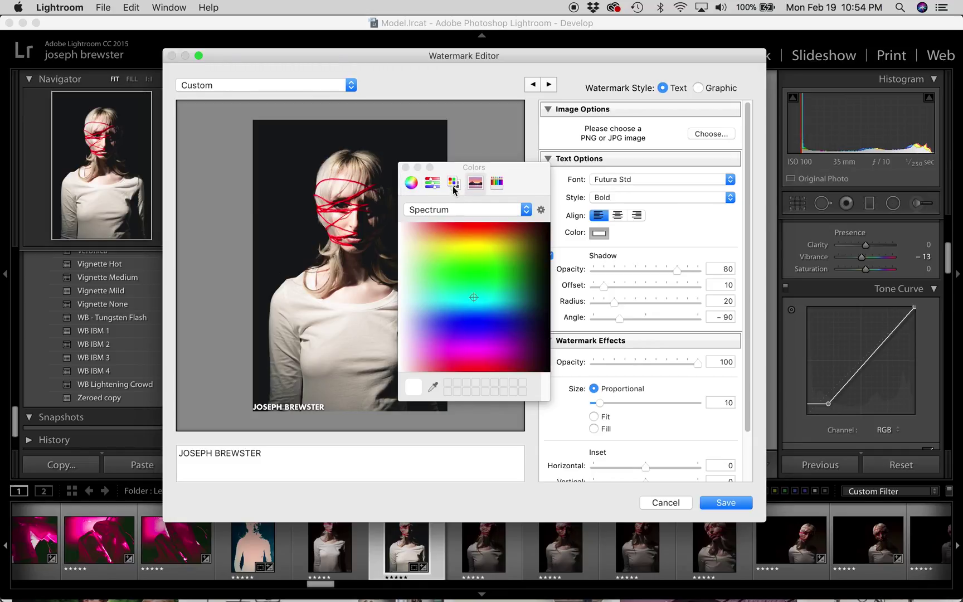
left_click(453, 185)
left_click(413, 184)
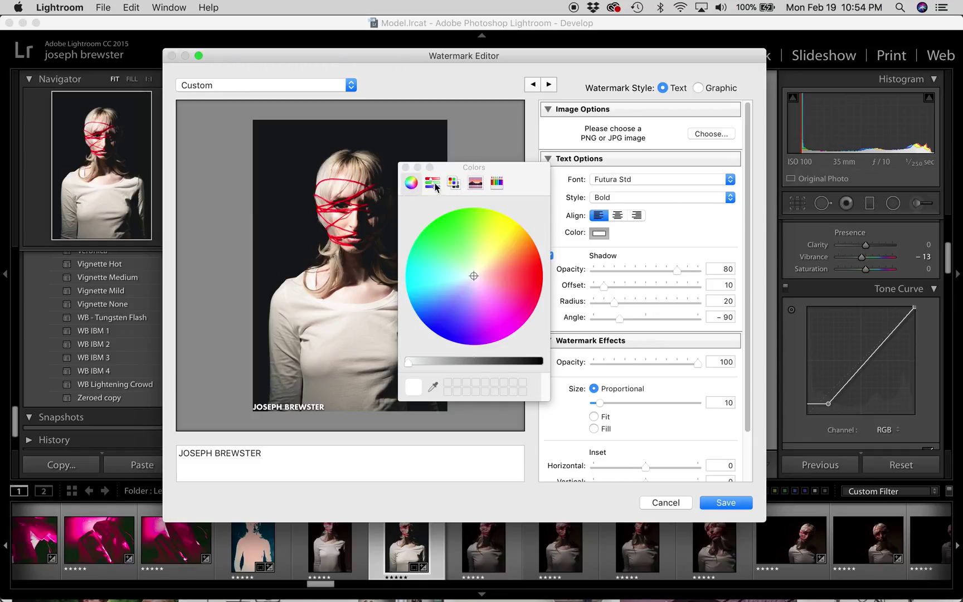
left_click(453, 186)
left_click(412, 182)
Close the Colors panel and scale the name watermark up to proportional size 47.
left_click(405, 168)
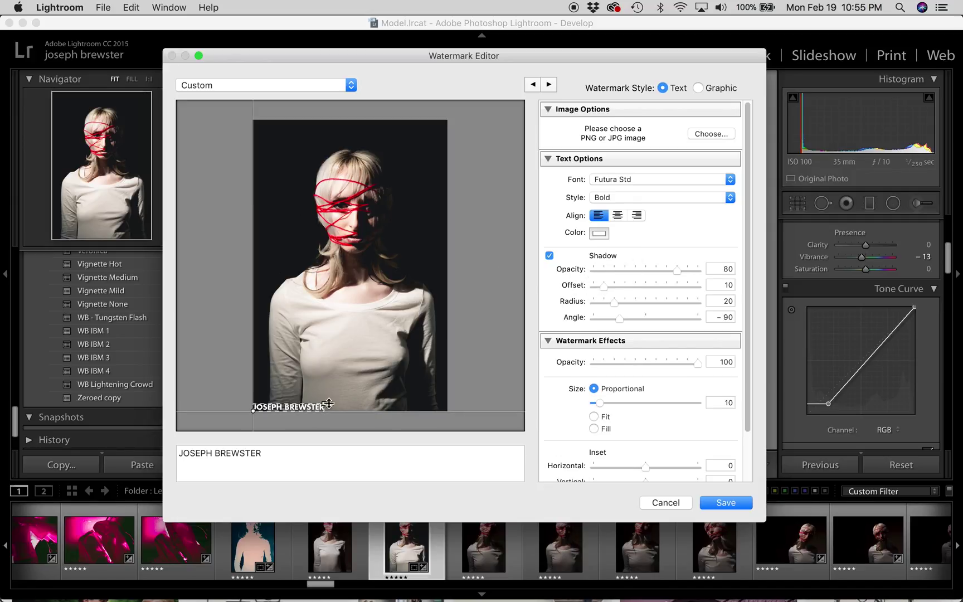
left_click_drag(324, 401, 594, 318)
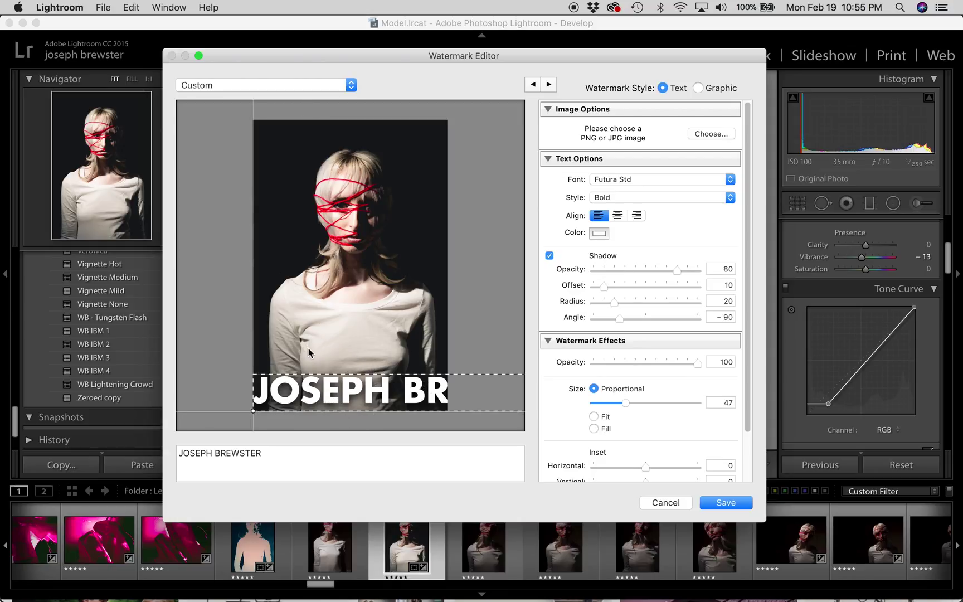
Set the watermark shadow's opacity to 30 and its offset to 0.
left_click(630, 272)
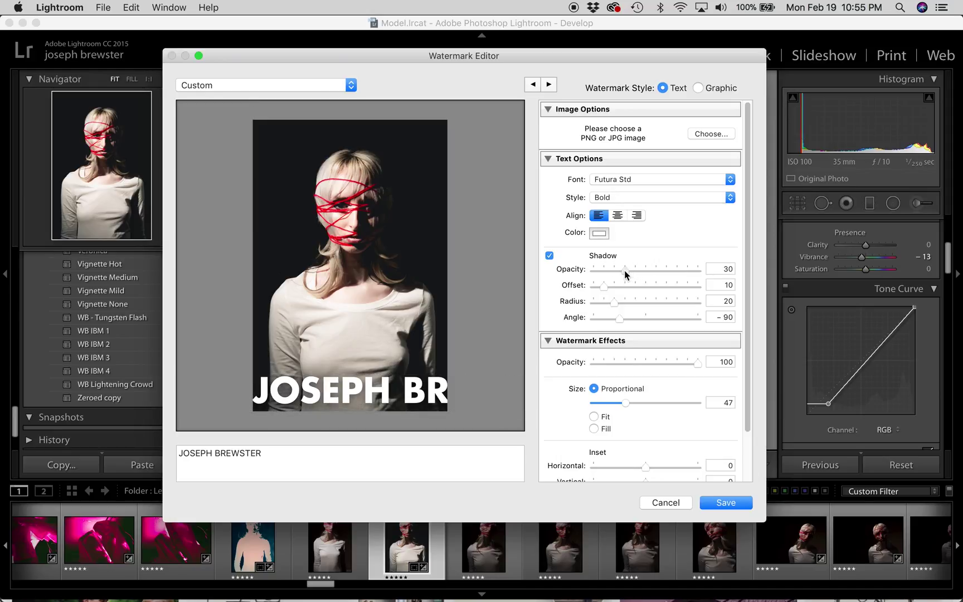
left_click_drag(617, 271, 624, 272)
left_click_drag(602, 287, 582, 272)
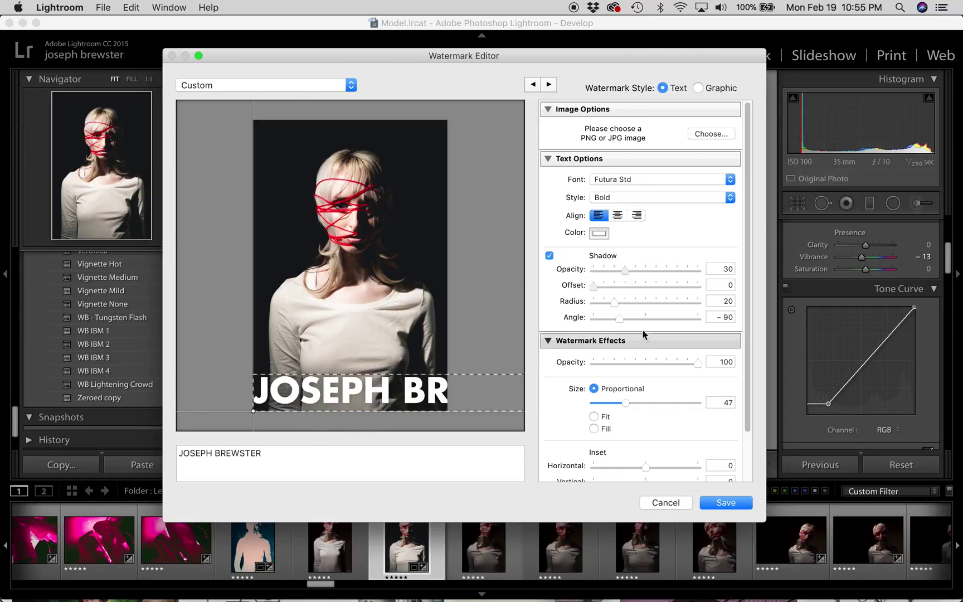
left_click_drag(593, 286, 620, 289)
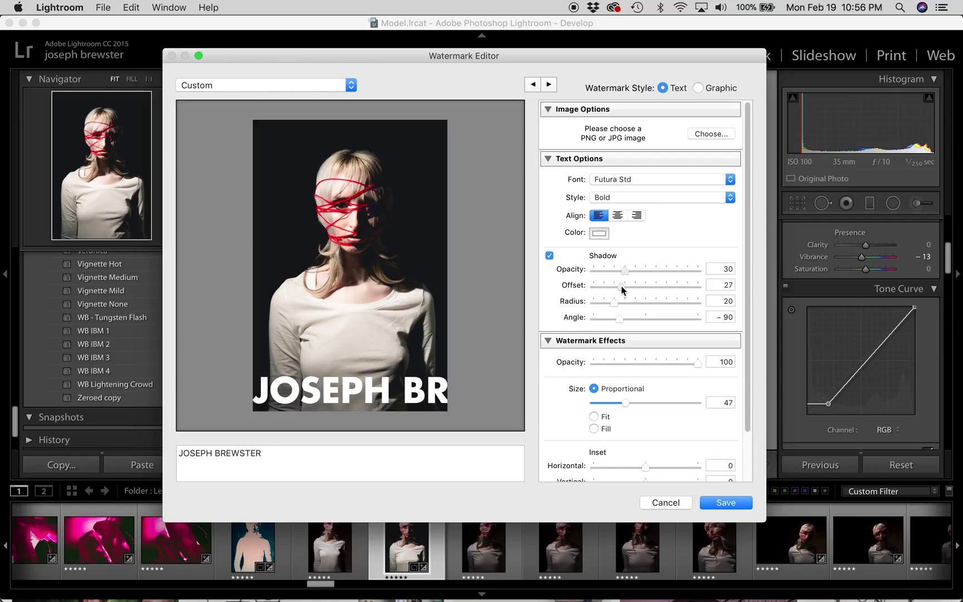
left_click_drag(621, 286, 522, 294)
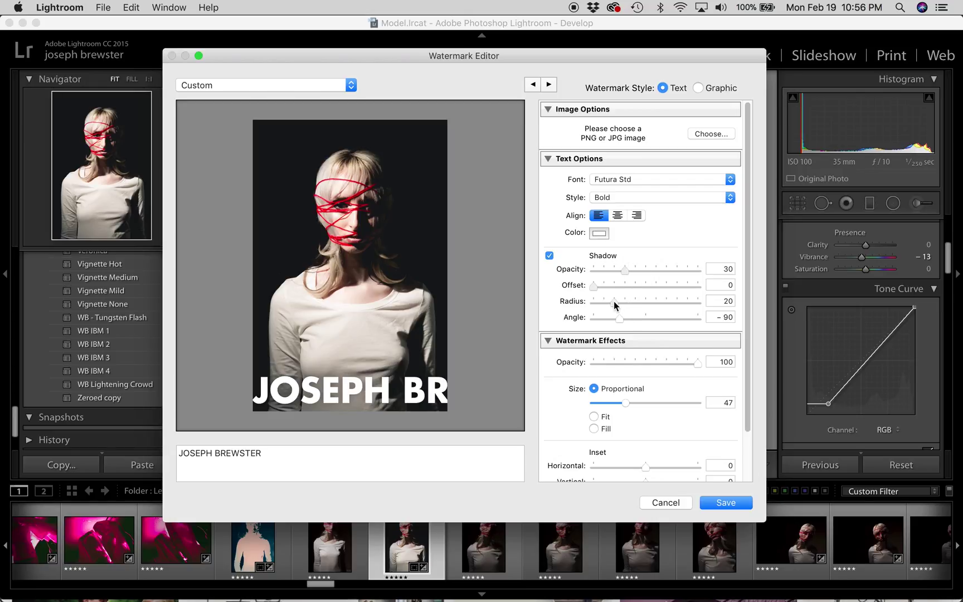
Set the watermark shadow's radius to 14 and its angle to -112.
mouse_move(614, 301)
left_mouse_down()
mouse_move(593, 303)
mouse_move(641, 305)
mouse_move(576, 300)
mouse_move(610, 285)
left_mouse_up()
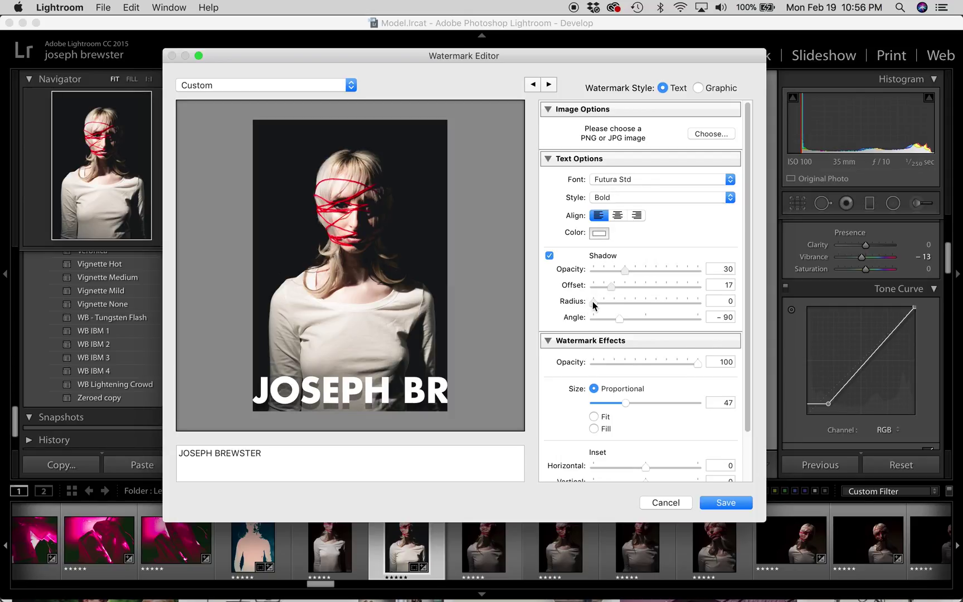
mouse_move(592, 302)
left_mouse_down()
mouse_move(607, 301)
mouse_move(581, 288)
mouse_move(622, 303)
mouse_move(608, 300)
left_mouse_up()
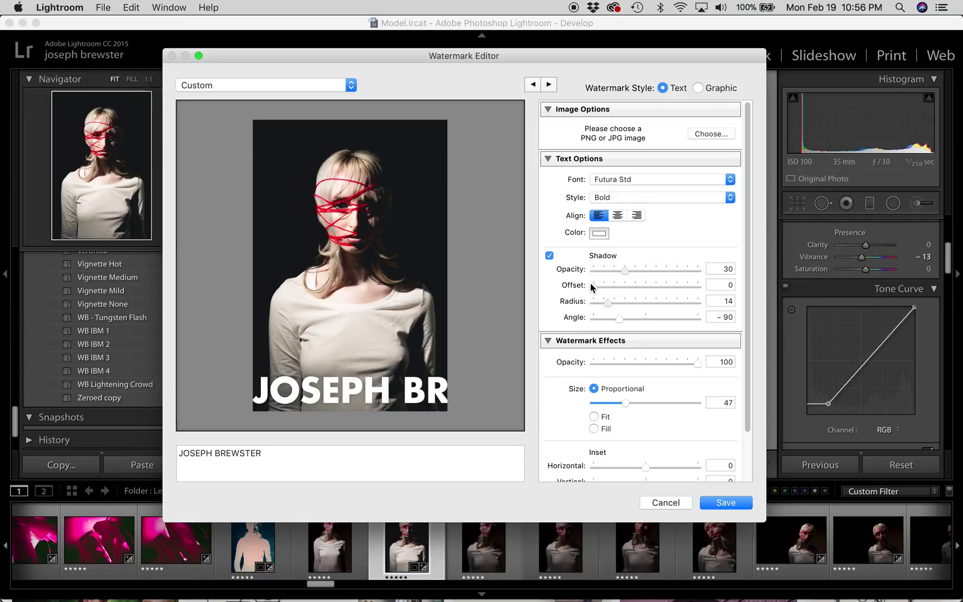
left_click_drag(591, 283, 549, 284)
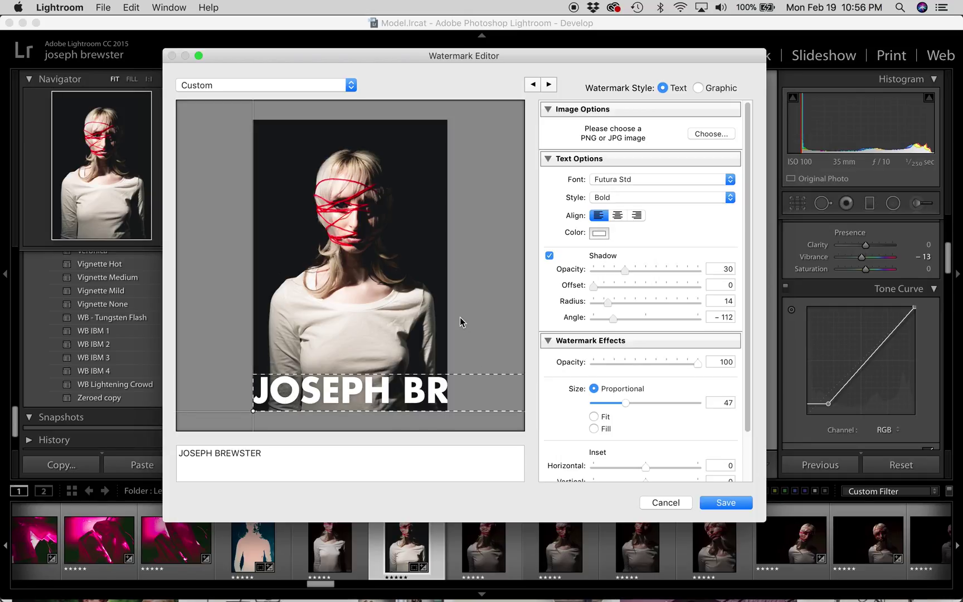
Lower the Watermark Effects opacity from 100 to 32.
scroll(545, 303, "down", 3)
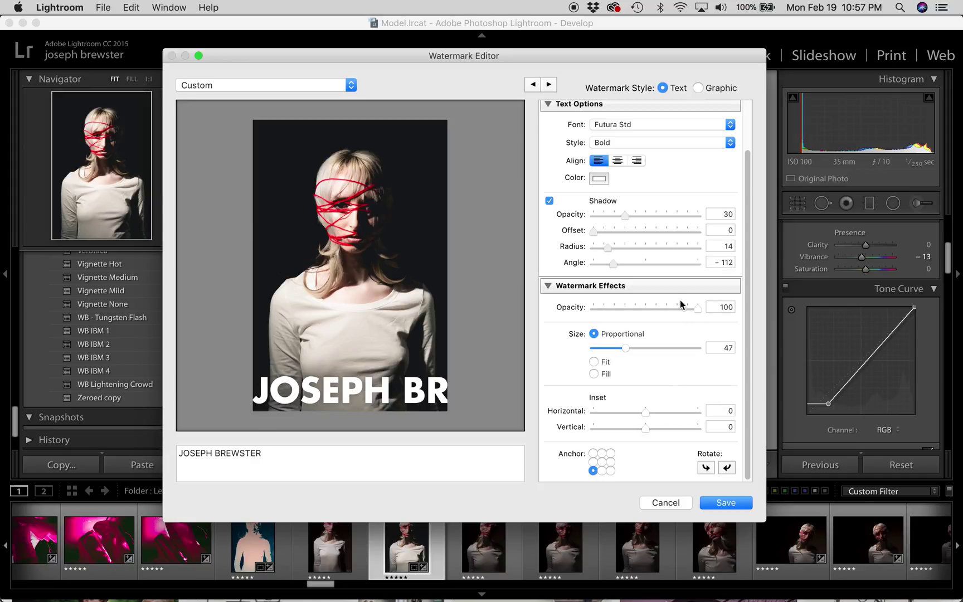
left_click_drag(673, 309, 627, 311)
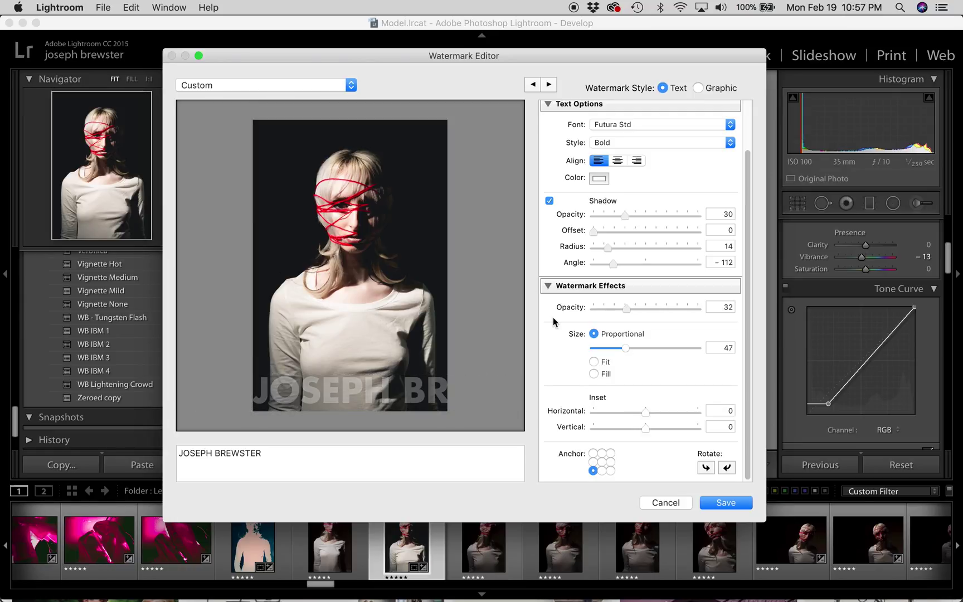
Drag the Proportional Size slider from 47 down to 12, leaving a small bottom-left name.
scroll(553, 317, "down", 2)
left_click_drag(625, 350, 602, 348)
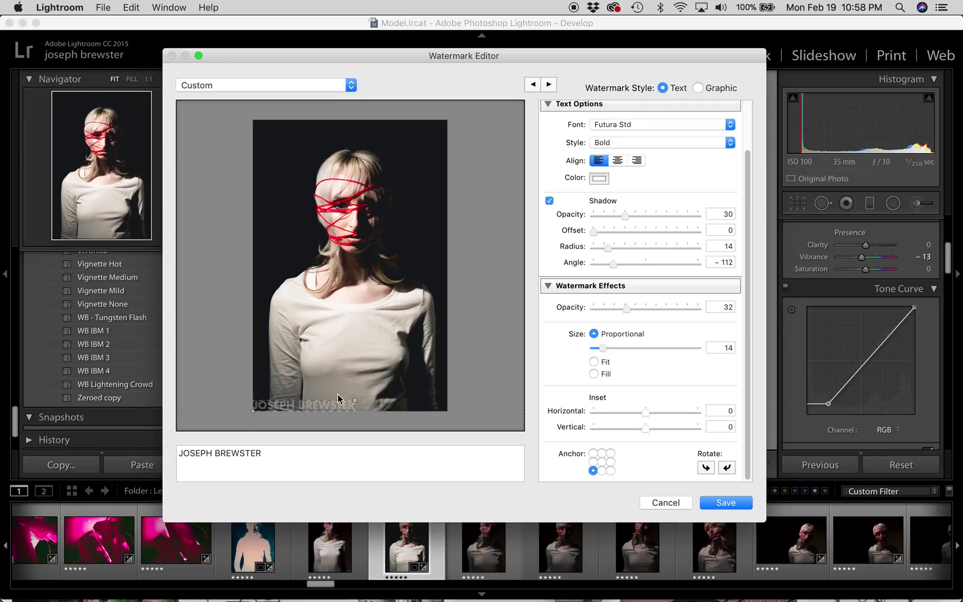
mouse_move(329, 403)
left_click_drag(604, 349, 605, 350)
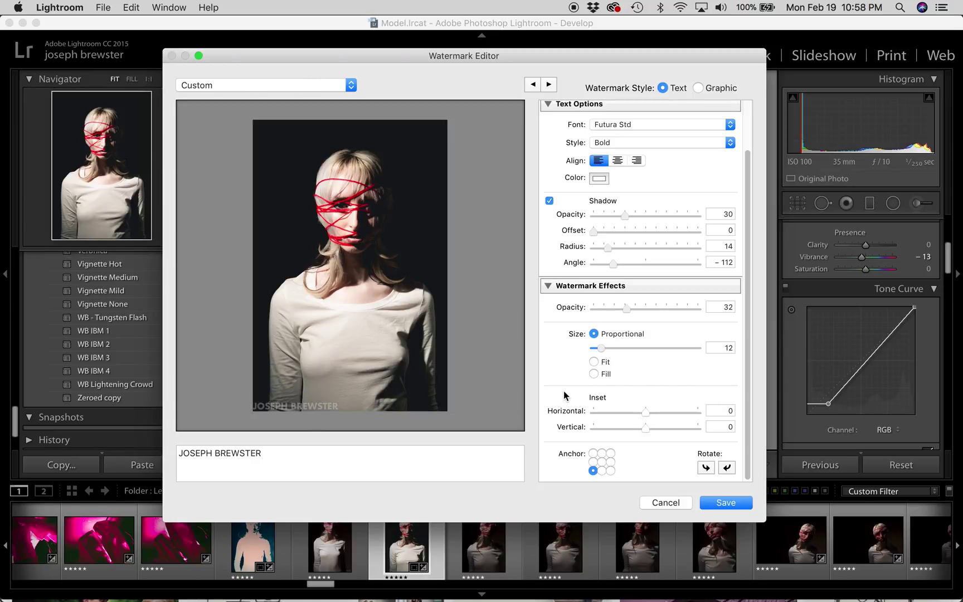
Try Fit and Fill watermark sizing, then return to Proportional at size 10.
left_click(594, 363)
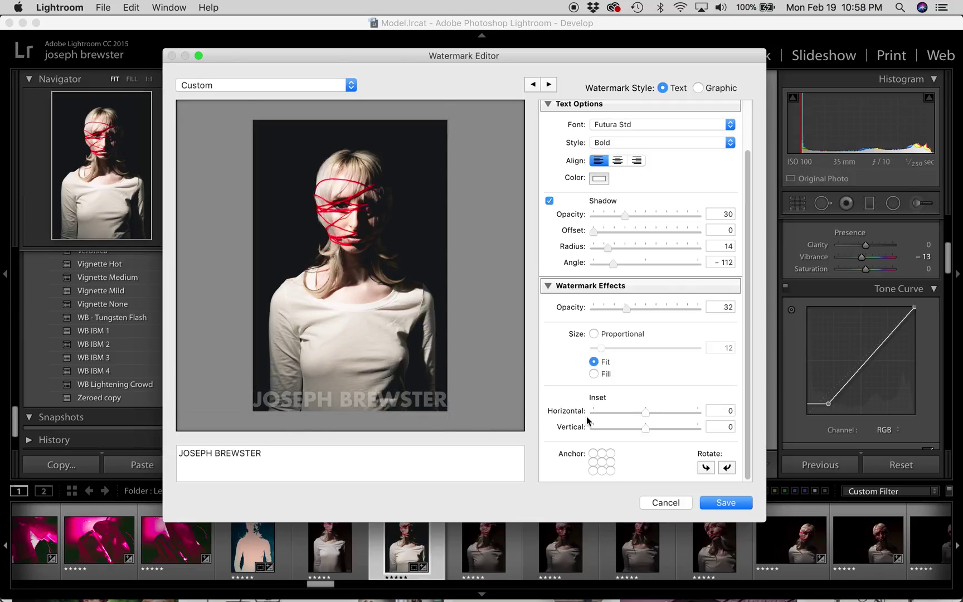
left_click(594, 374)
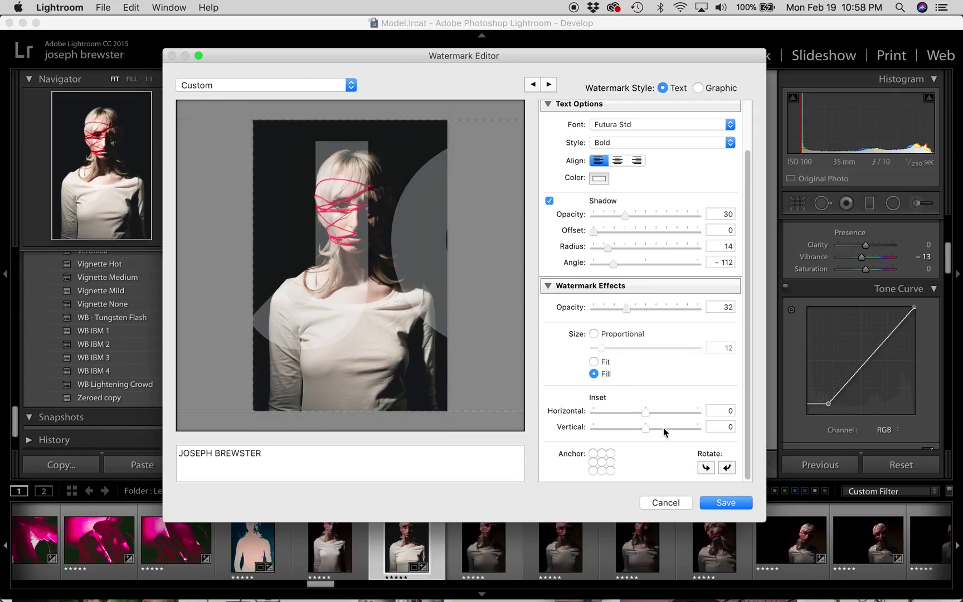
left_click(594, 334)
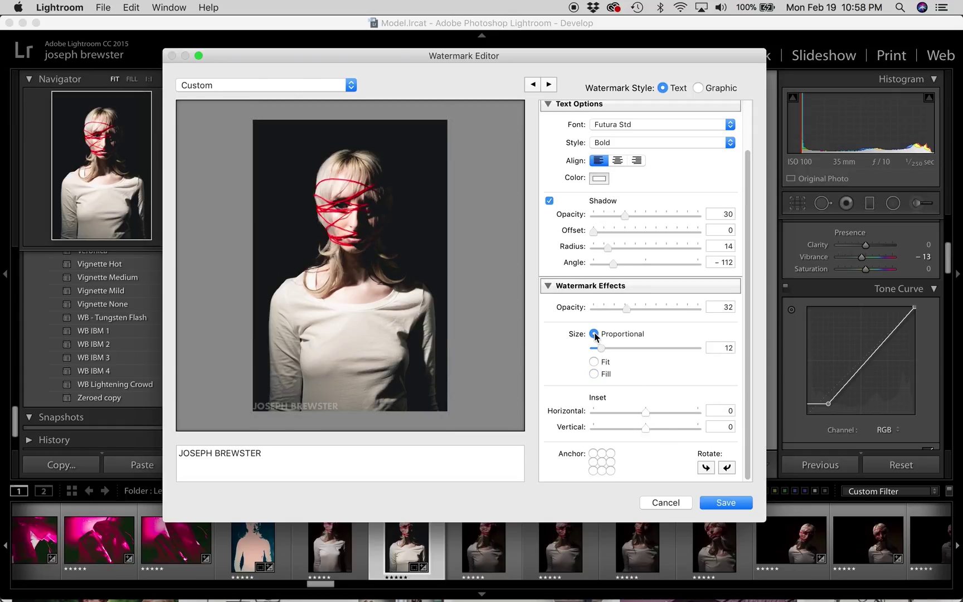
left_click_drag(604, 347, 603, 347)
scroll(557, 364, "down", 1)
scroll(556, 365, "up", 1)
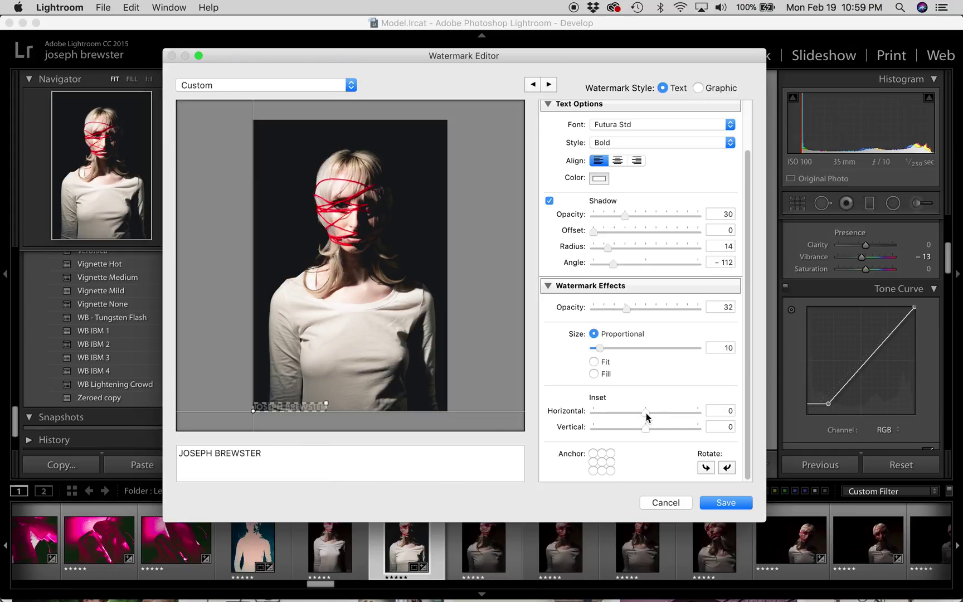
Set the watermark inset to 4 horizontal and 2 vertical.
mouse_move(648, 413)
left_mouse_down()
mouse_move(666, 411)
mouse_move(658, 427)
left_mouse_up()
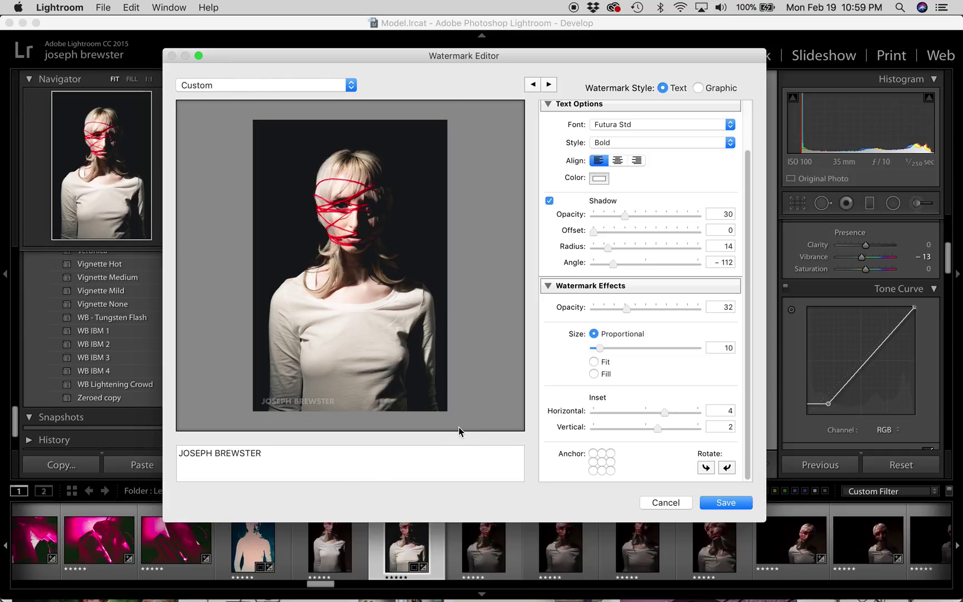
scroll(572, 352, "down", 1)
left_click(593, 471)
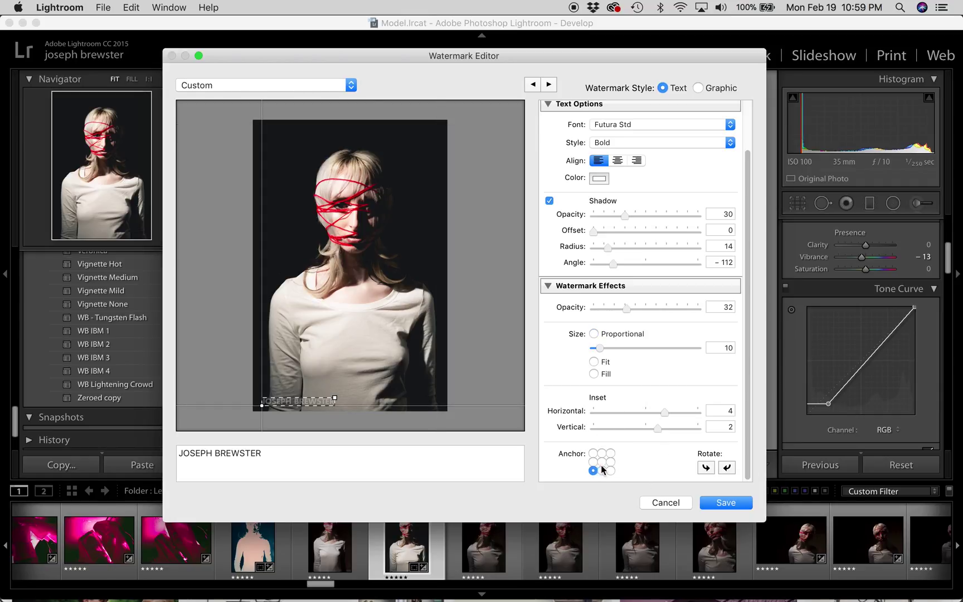
left_click(603, 471)
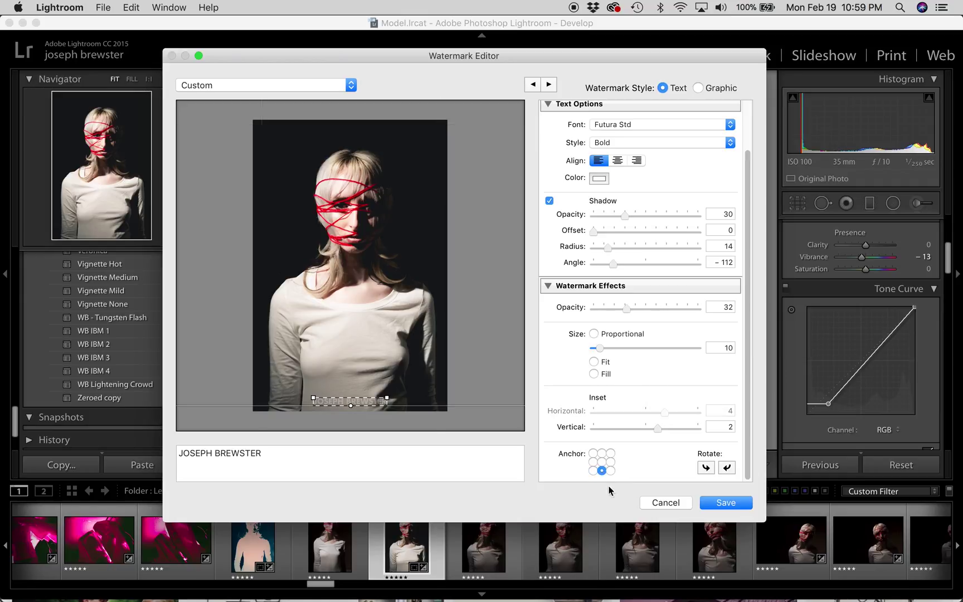
left_click(611, 471)
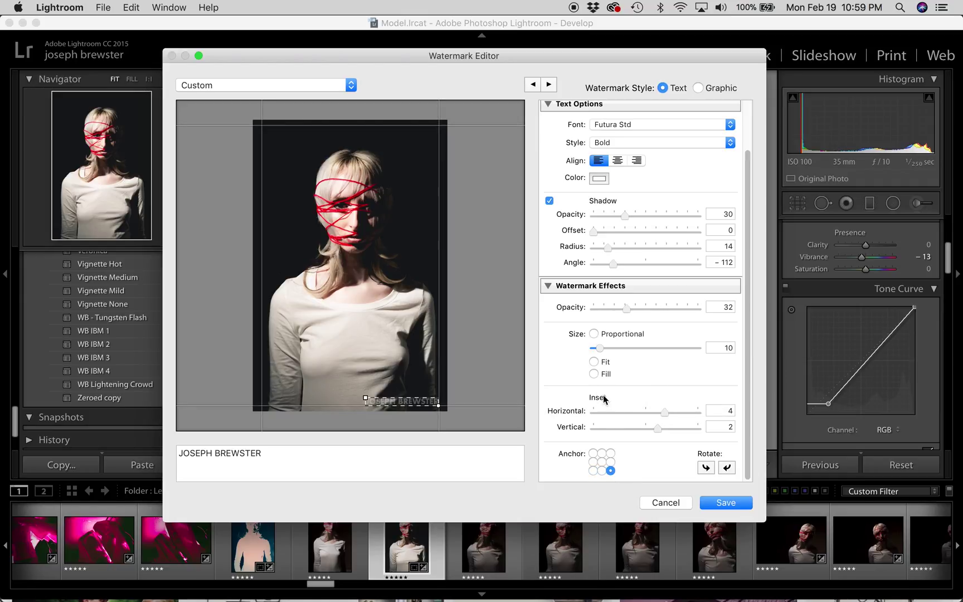
left_click(593, 454)
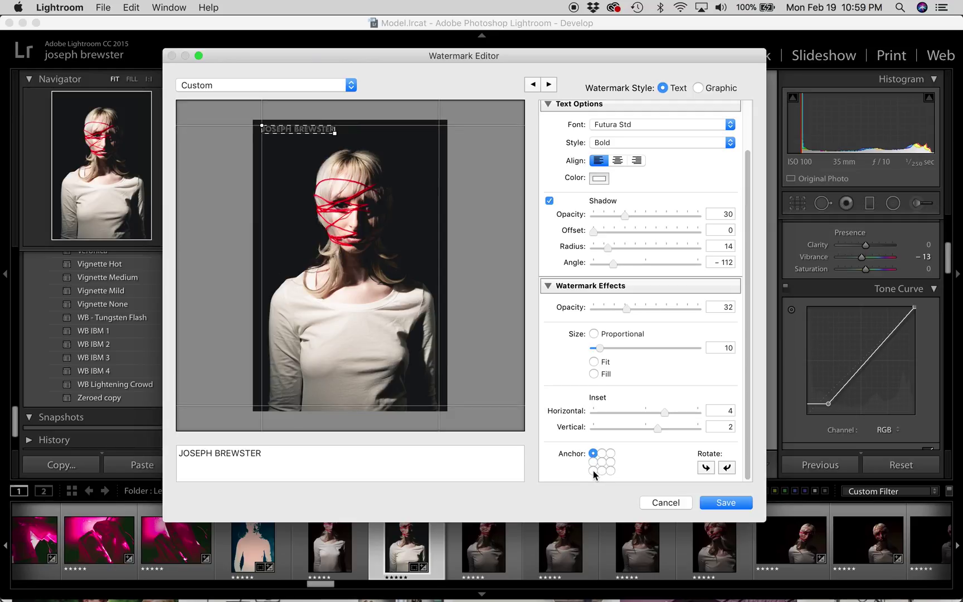
left_click(594, 471)
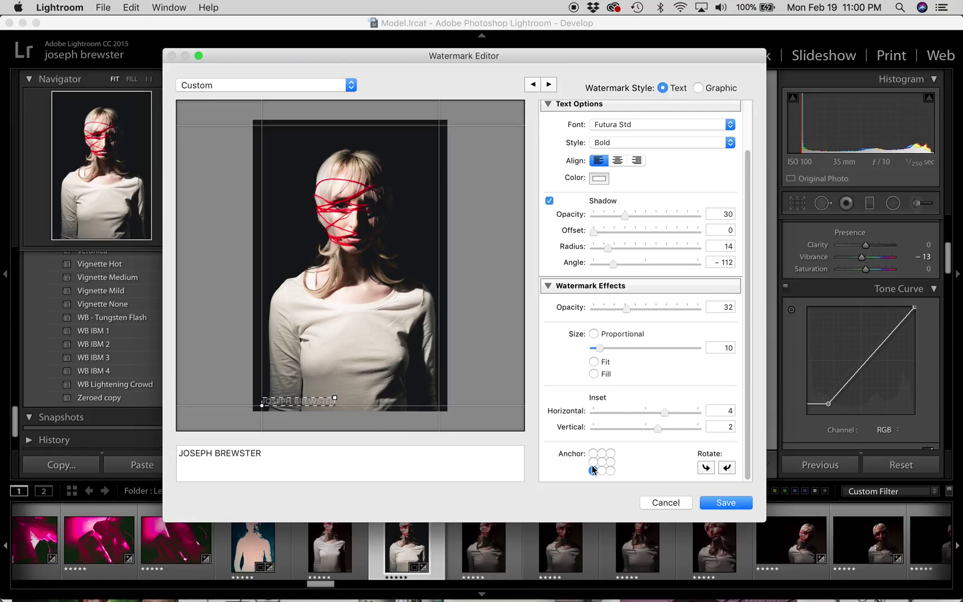
left_click(727, 467)
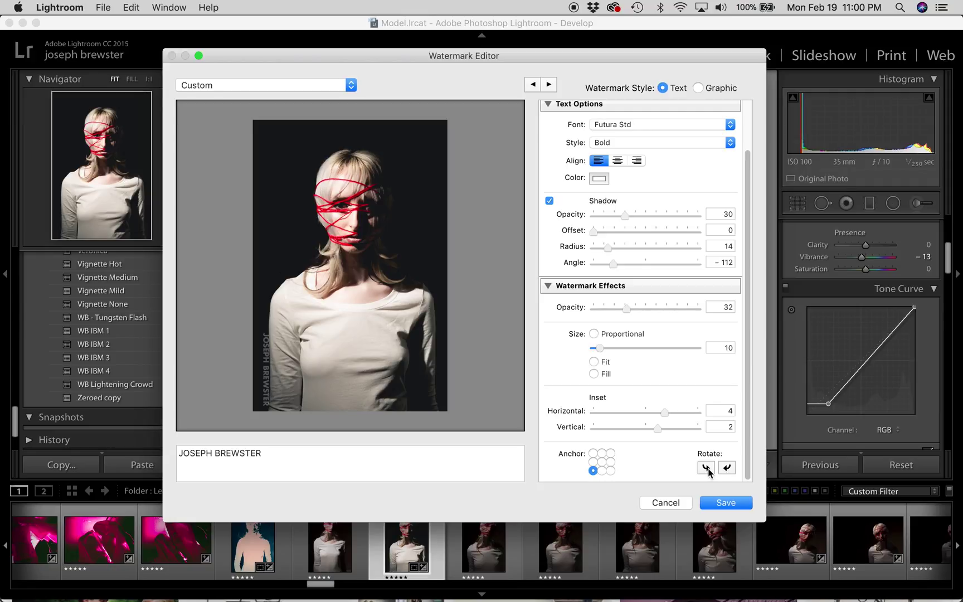
left_click(706, 468)
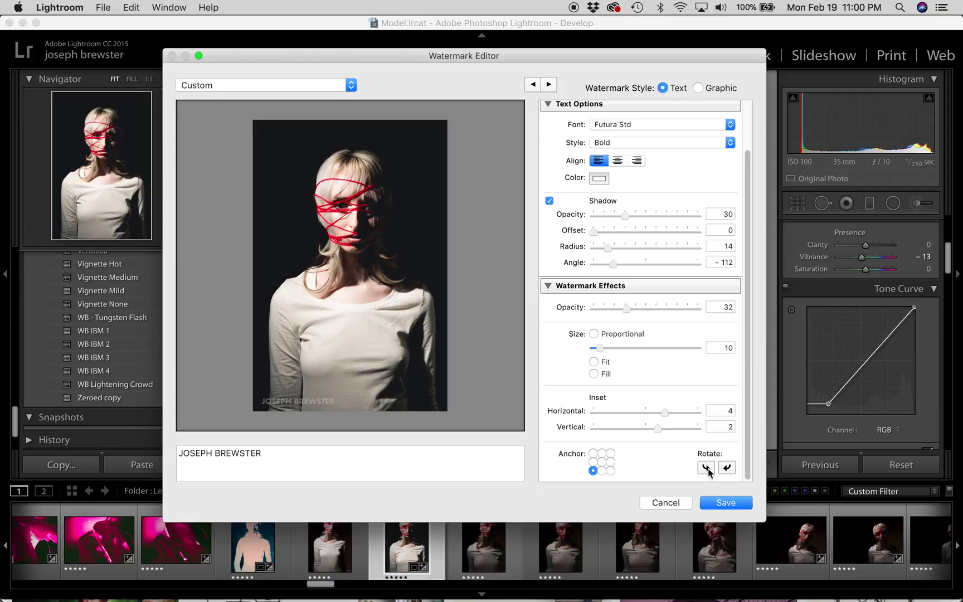
mouse_move(286, 429)
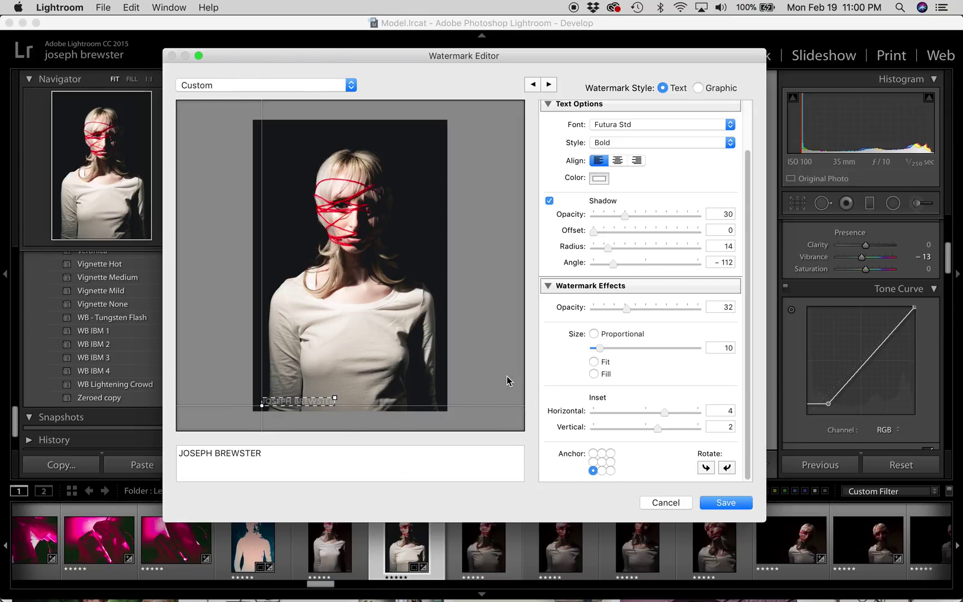
Save the text watermark settings as the preset 'Simple Text Watermark'.
left_click(514, 456)
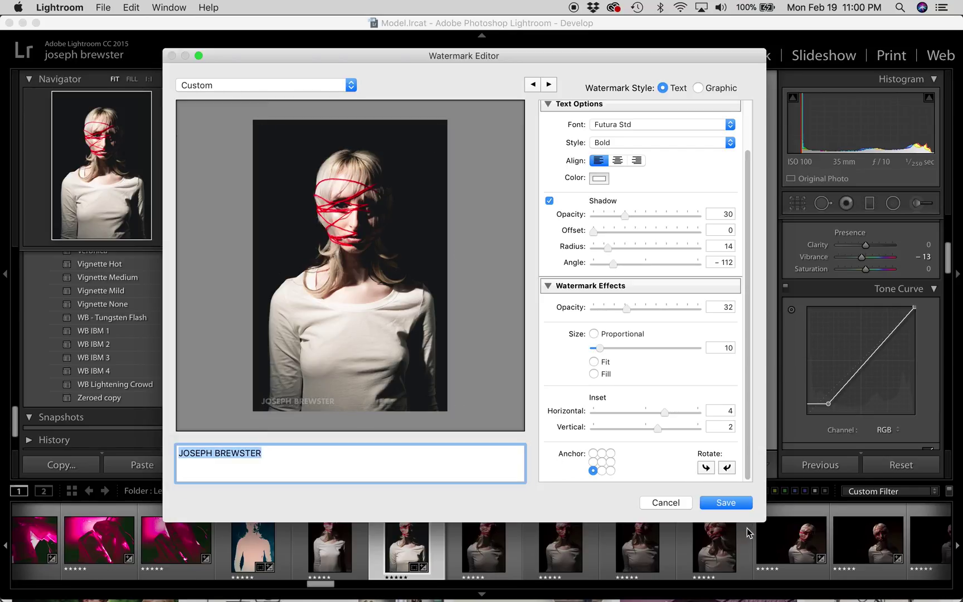
left_click(733, 505)
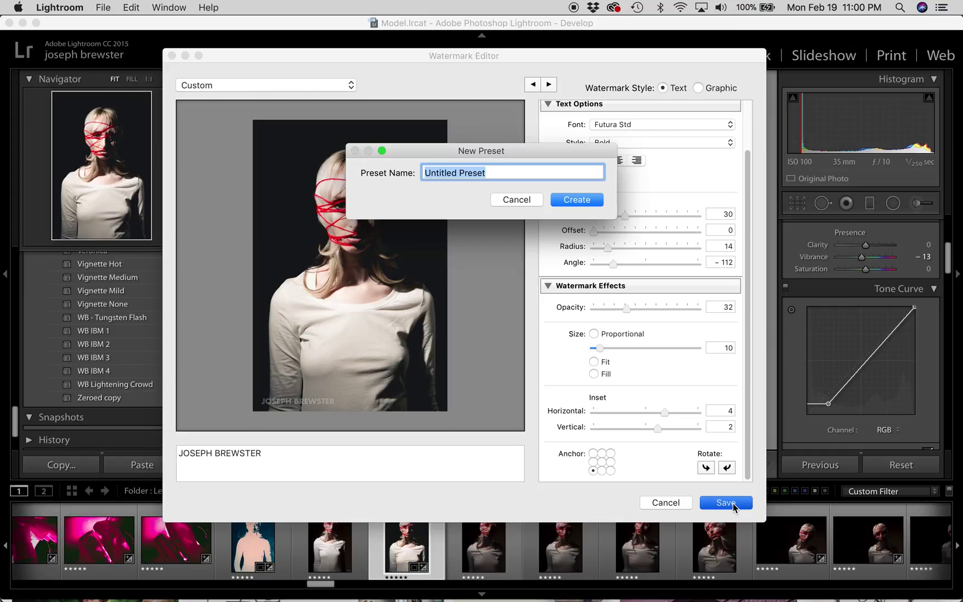
type("Simple T")
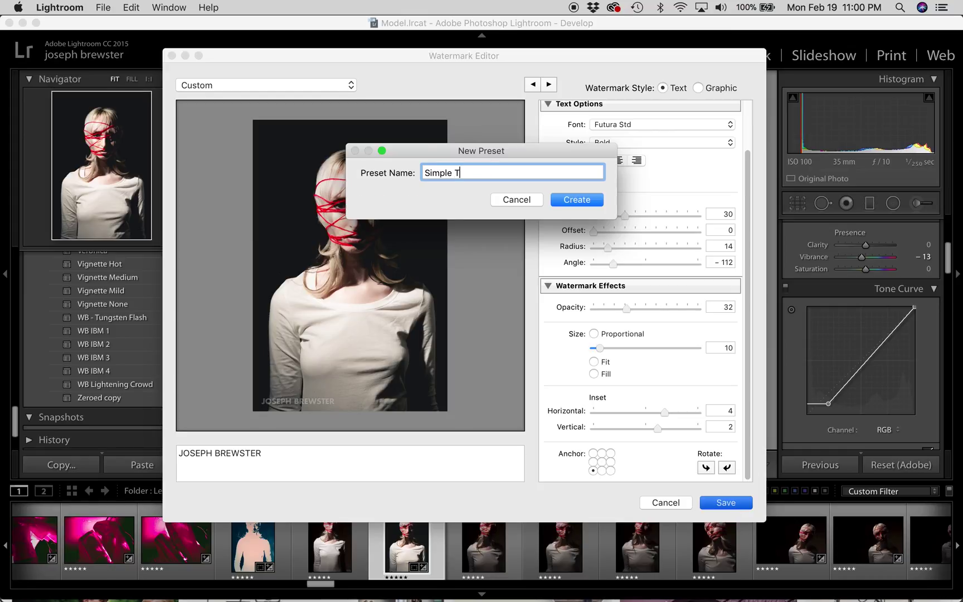
type("ext Watermark")
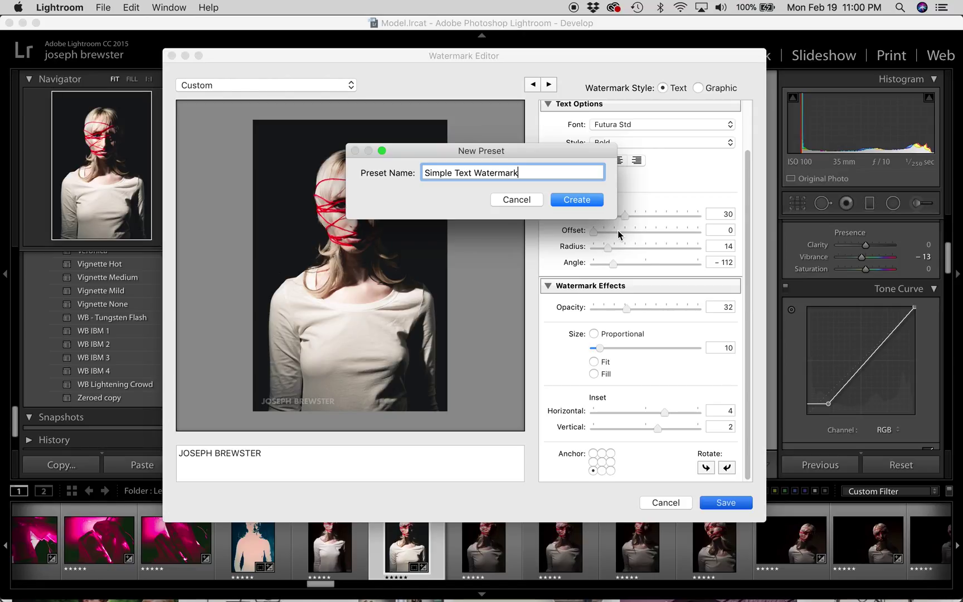
left_click(581, 200)
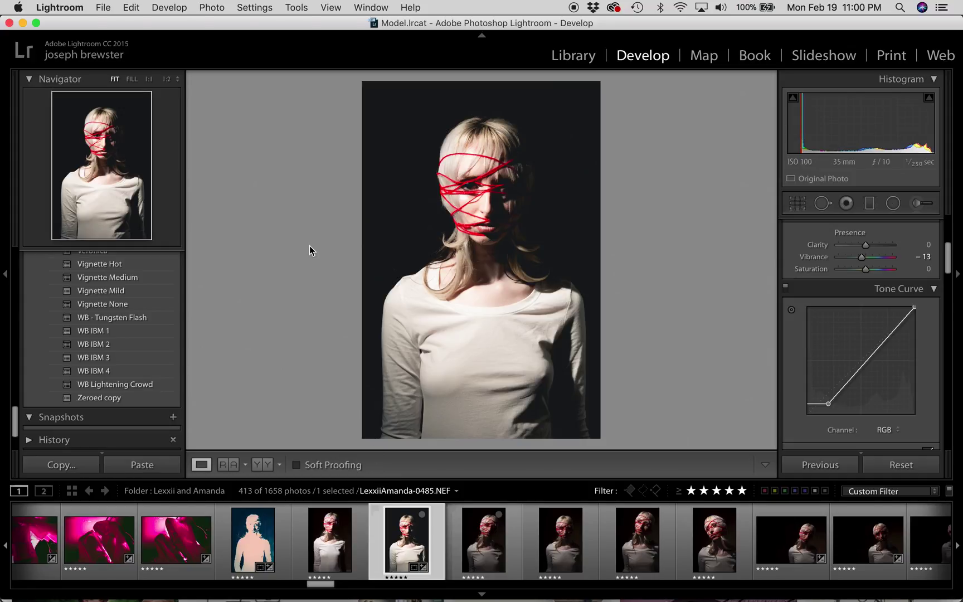
Reopen the Watermark Editor from the Lightroom menu and switch it to Graphic style.
left_click(136, 8)
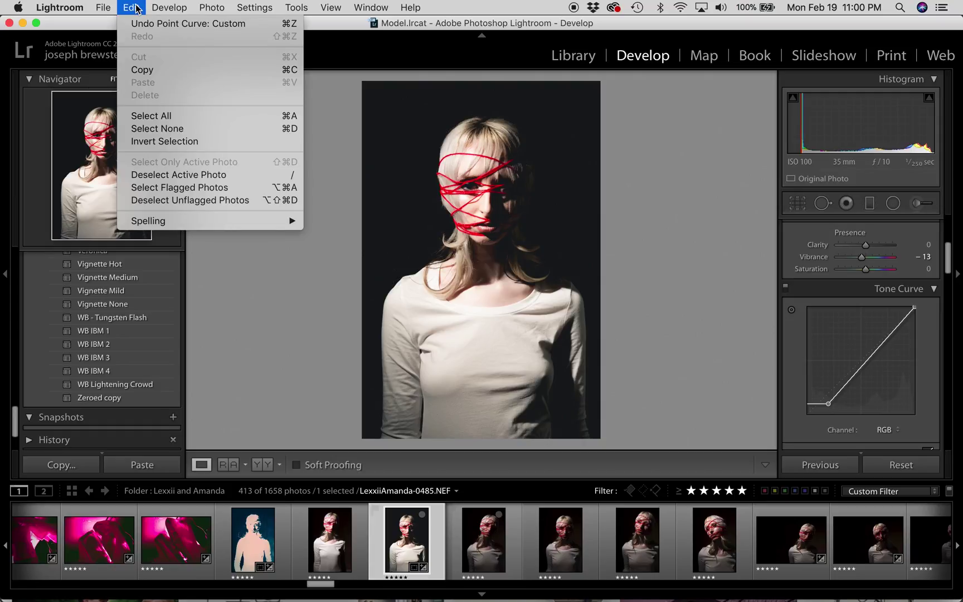
mouse_move(60, 7)
left_click(73, 84)
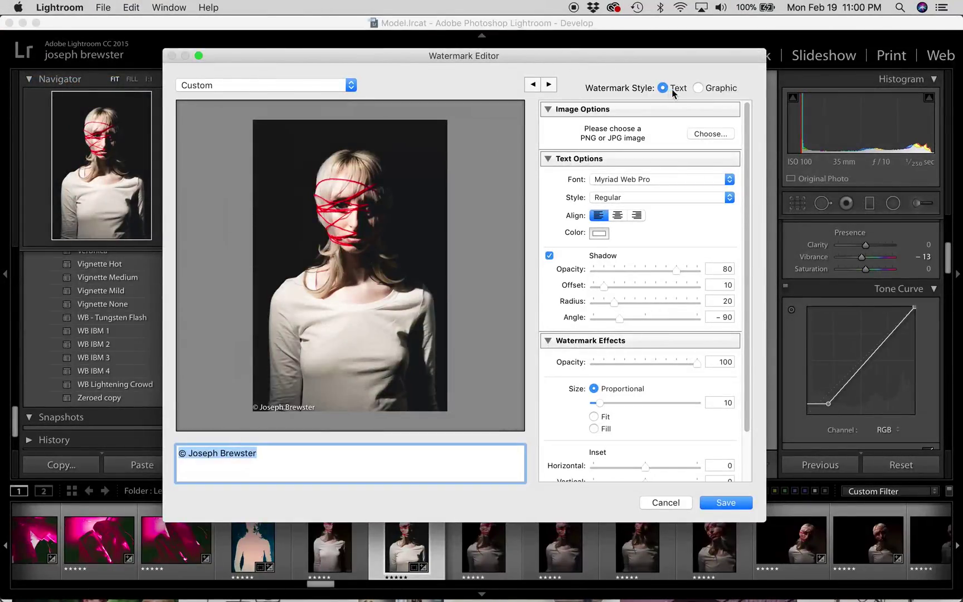
left_click(697, 87)
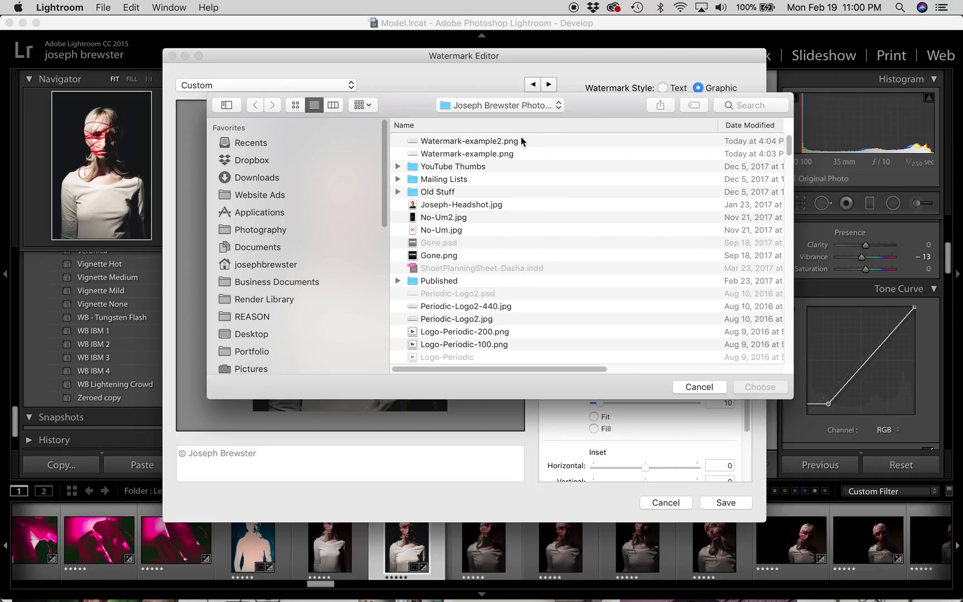
Select Graphic Watermark.png on the Desktop and preview it full size.
scroll(253, 260, "down", 6)
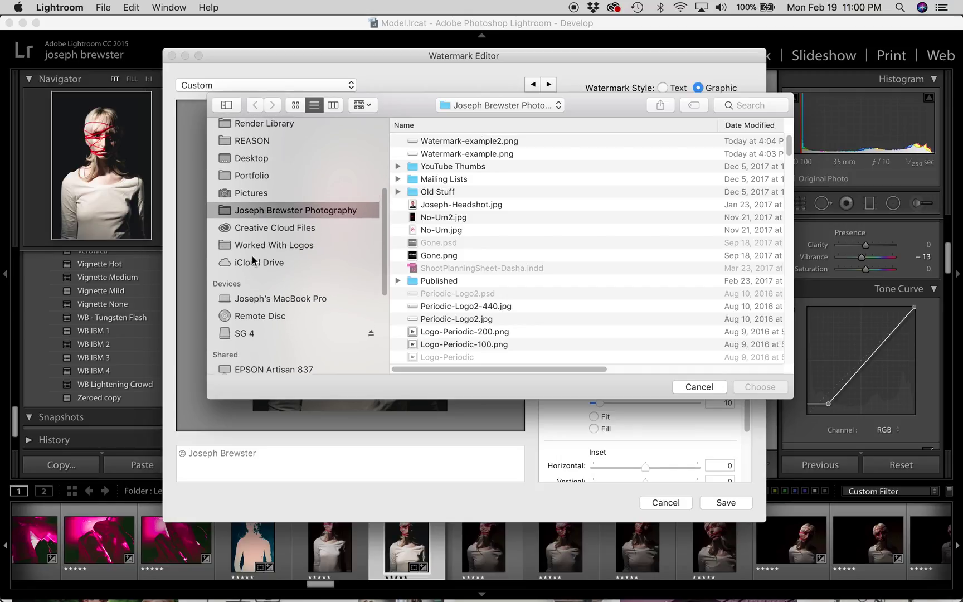
left_click(254, 167)
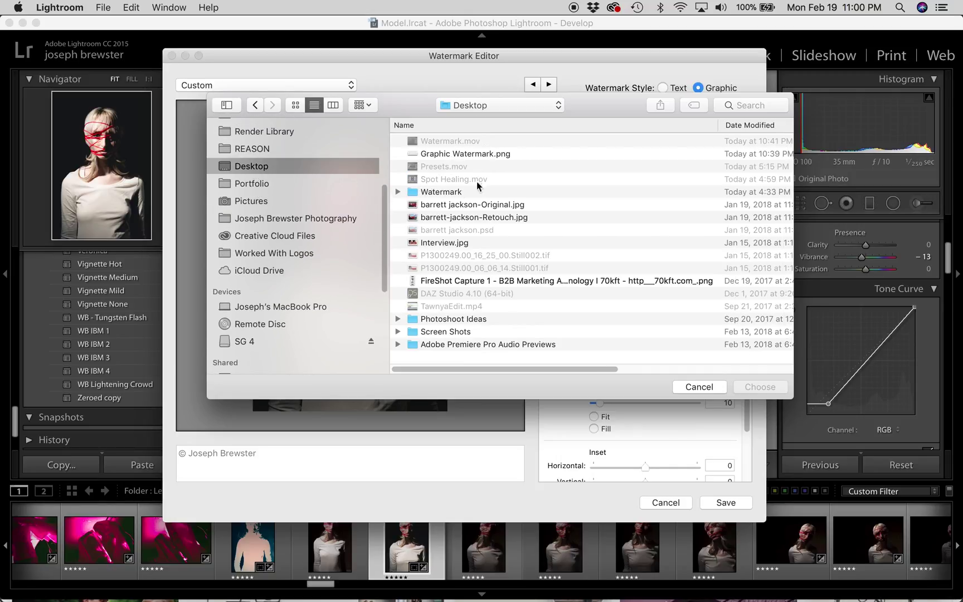
left_click(462, 156)
key("space")
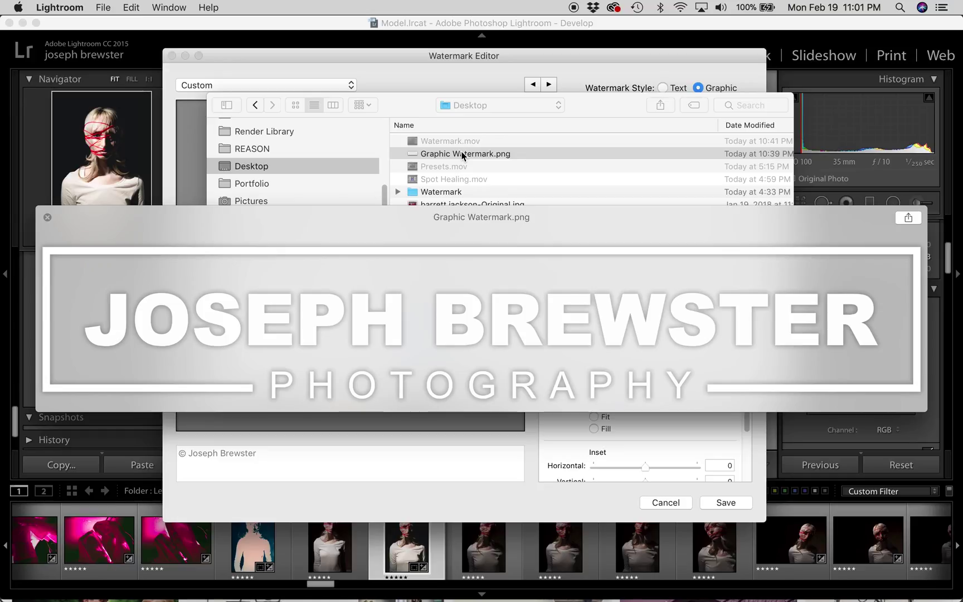
key("space")
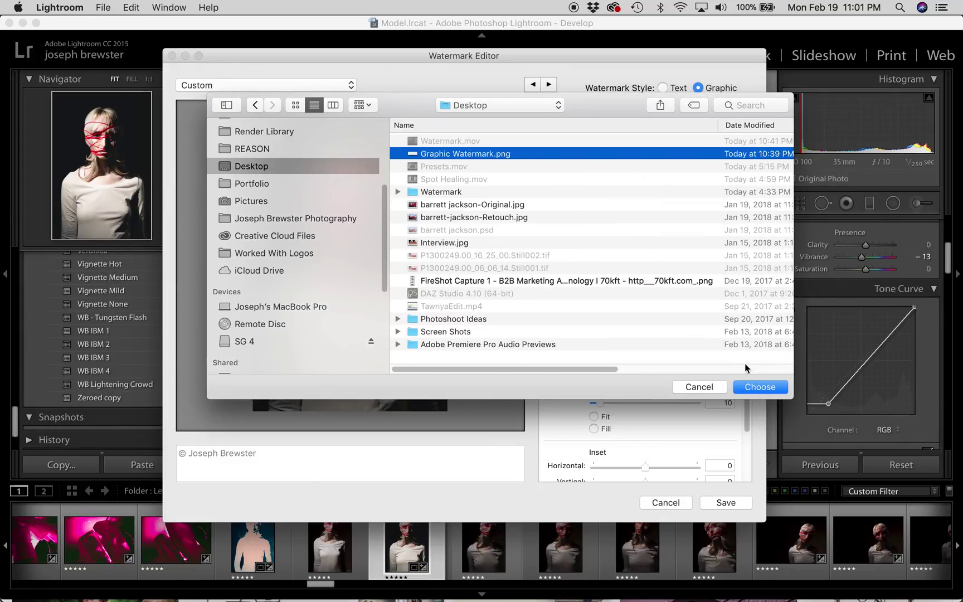
Use the logo with opacity 46, size 17, inset 3 and 2, anchored bottom centre.
left_click(757, 386)
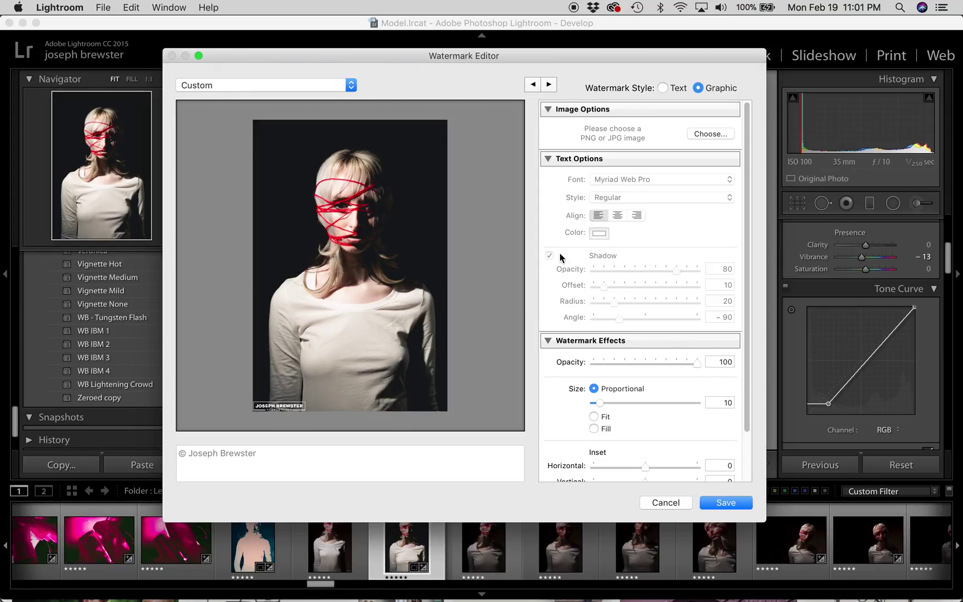
scroll(620, 201, "down", 2)
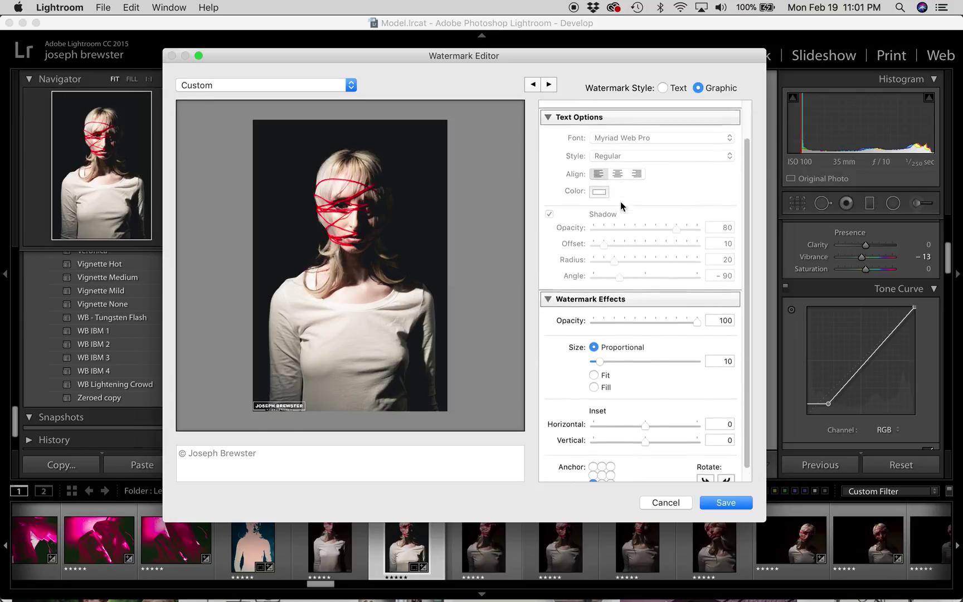
scroll(620, 200, "down", 1)
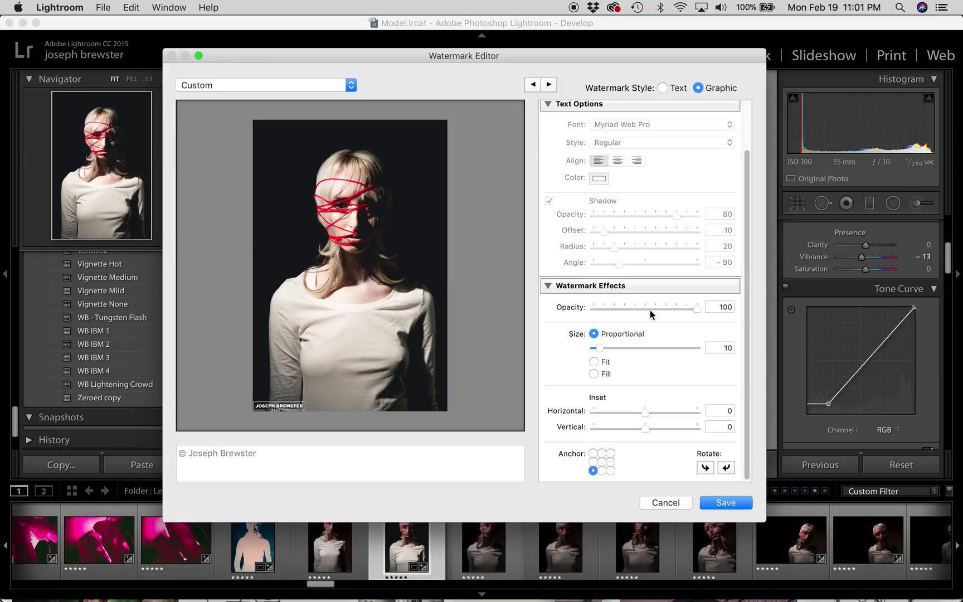
left_click_drag(651, 307, 640, 308)
left_click_drag(602, 348, 615, 346)
mouse_move(645, 412)
left_mouse_down()
mouse_move(666, 414)
mouse_move(658, 428)
left_mouse_up()
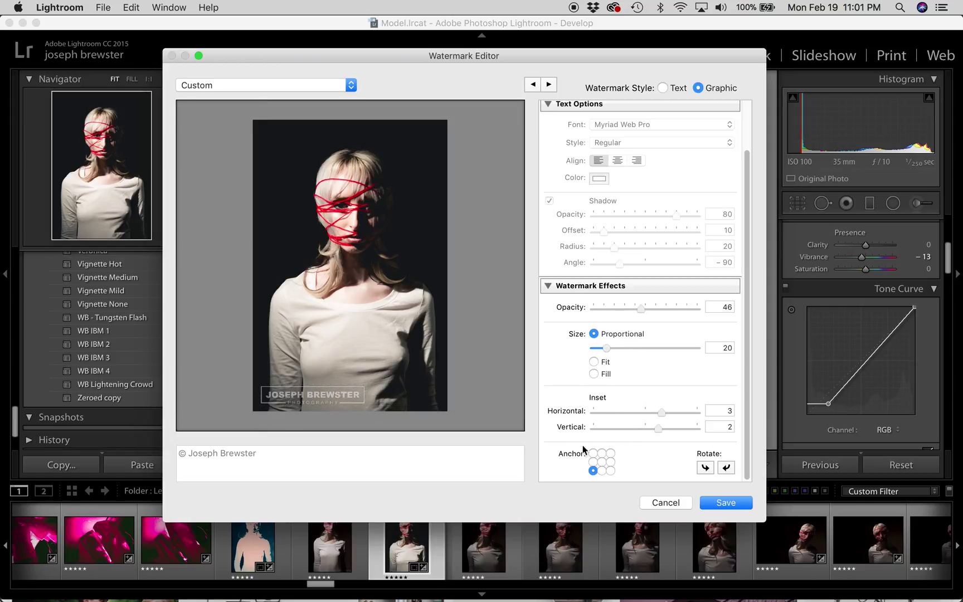
left_click(602, 471)
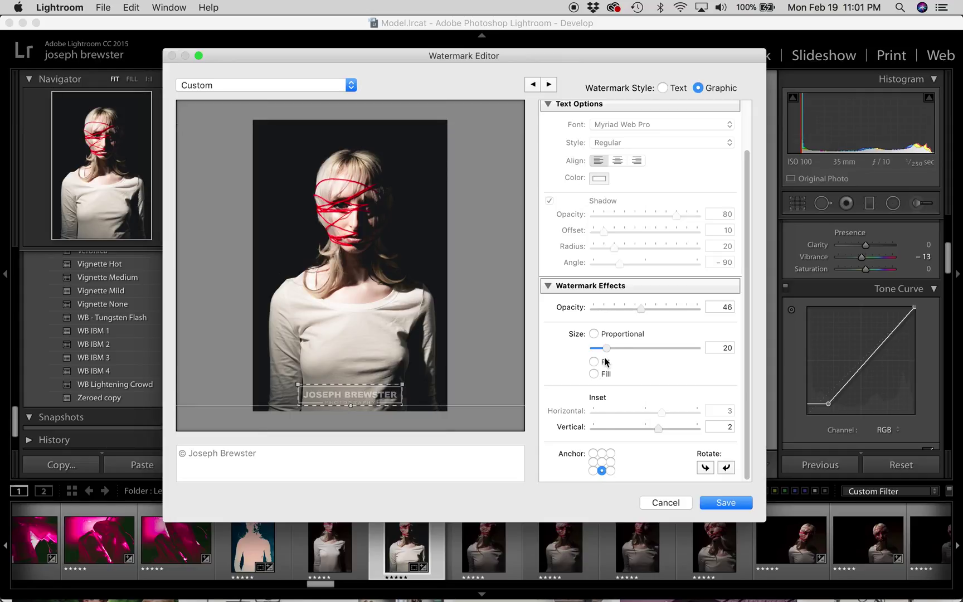
left_click_drag(608, 348, 607, 348)
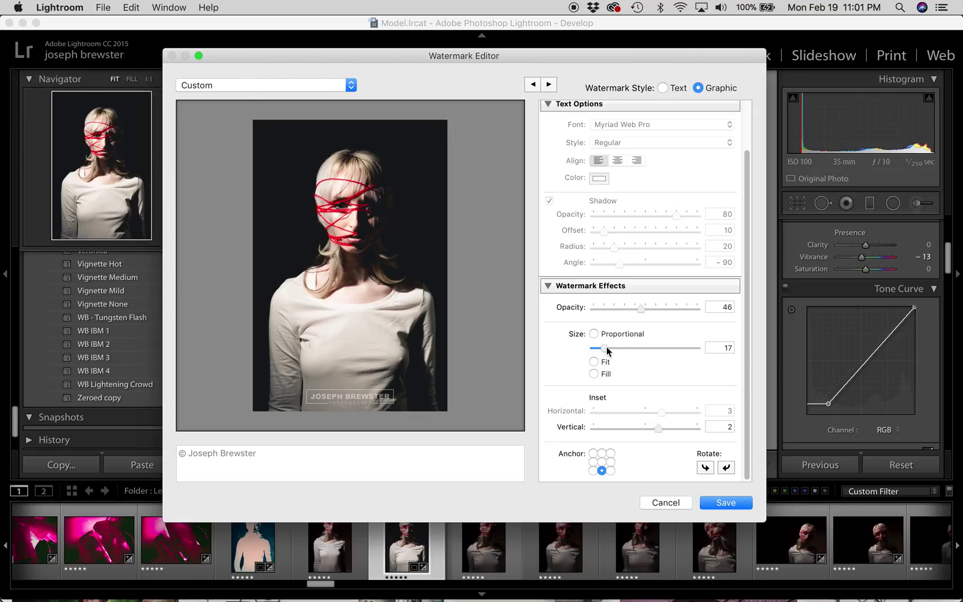
Save the logo watermark settings as the preset 'Simple Graphic Watermark'.
left_click(720, 503)
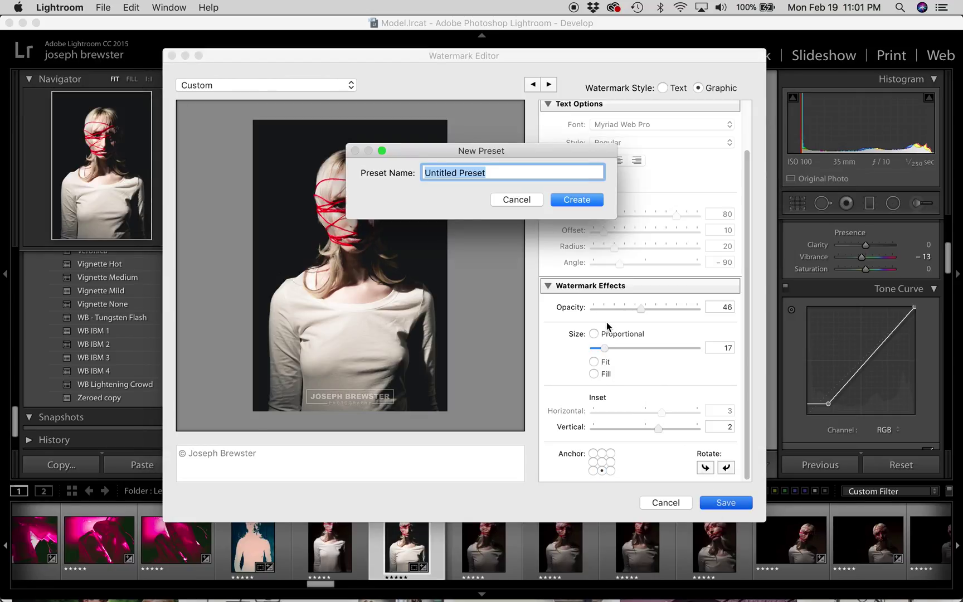
type("Simpl")
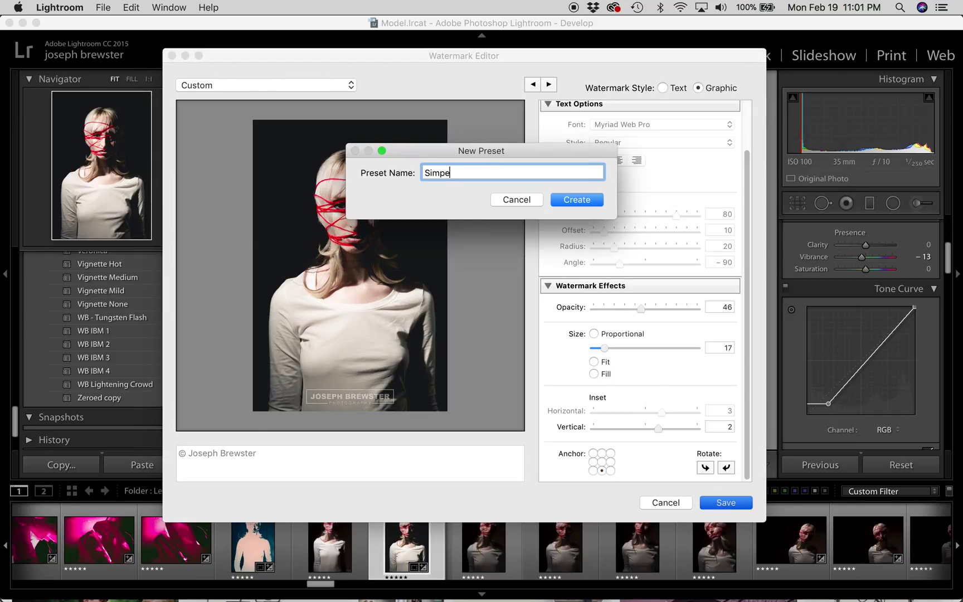
key("BackSpace")
type("e")
key("BackSpace")
type("le Graphic Watermark")
key("Return")
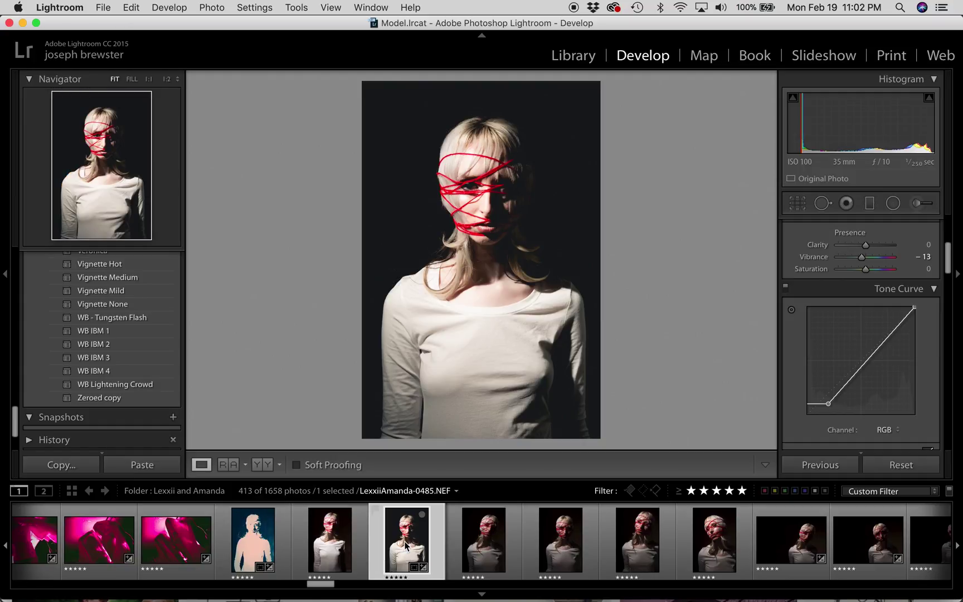
Add the pink photo to the selection and open the full Export dialog.
left_click(185, 546, "super")
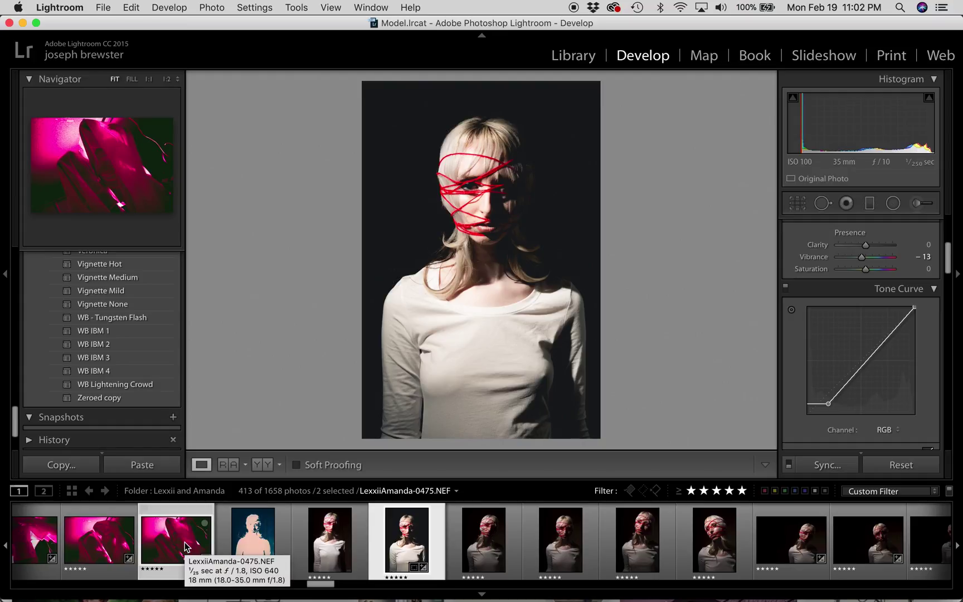
right_click(185, 547)
mouse_move(211, 527)
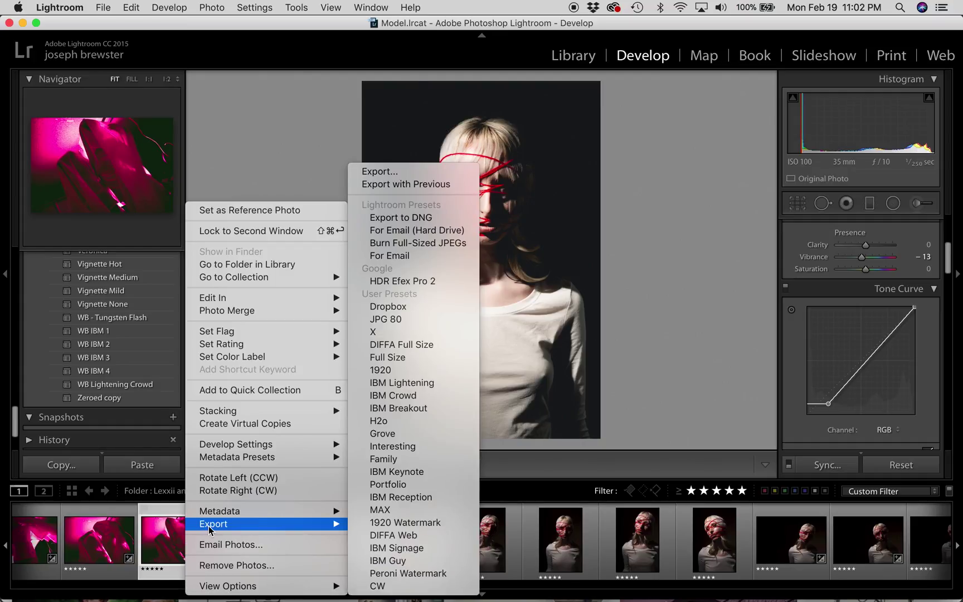
left_click(390, 172)
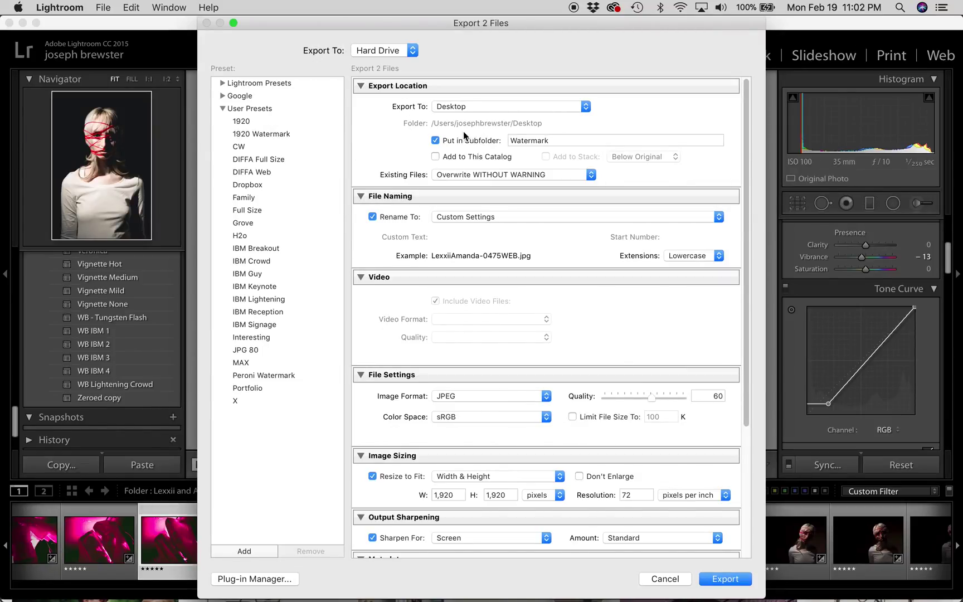
Set the export watermark to the Simple Text Watermark preset.
scroll(390, 134, "down", 2)
scroll(389, 137, "down", 7)
scroll(389, 137, "up", 9)
scroll(389, 137, "down", 8)
scroll(389, 136, "down", 1)
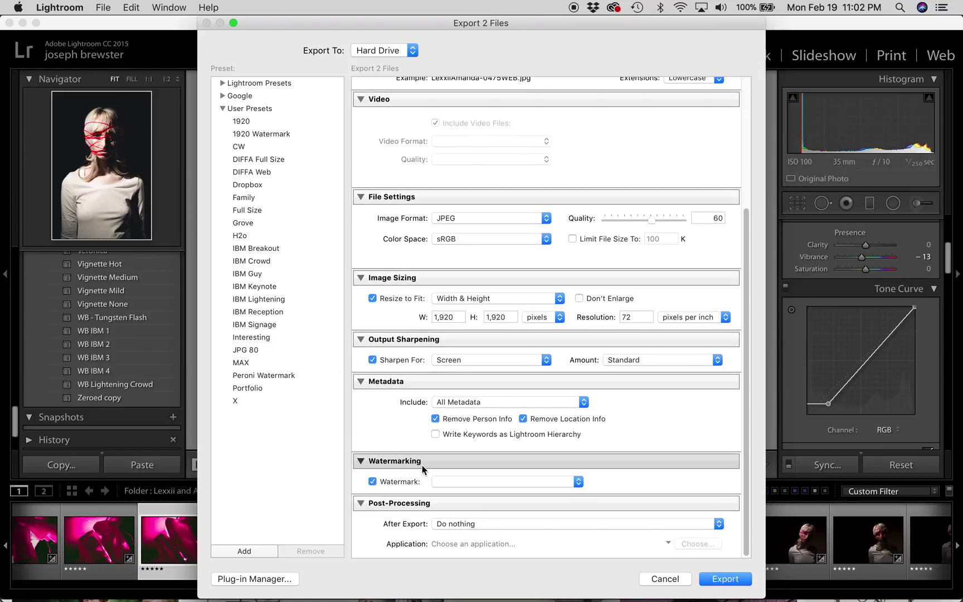
left_click(372, 482)
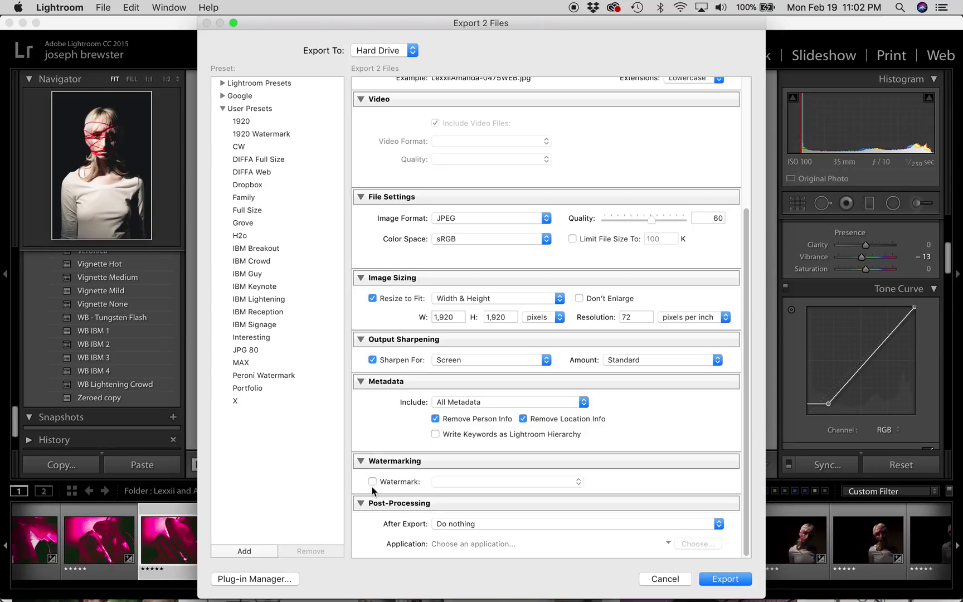
left_click(373, 482)
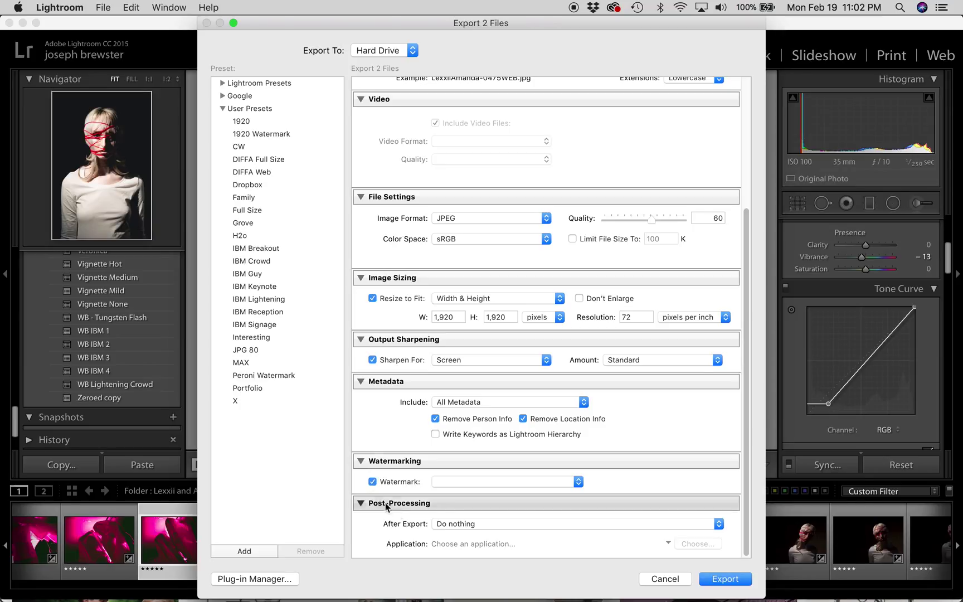
left_click(487, 482)
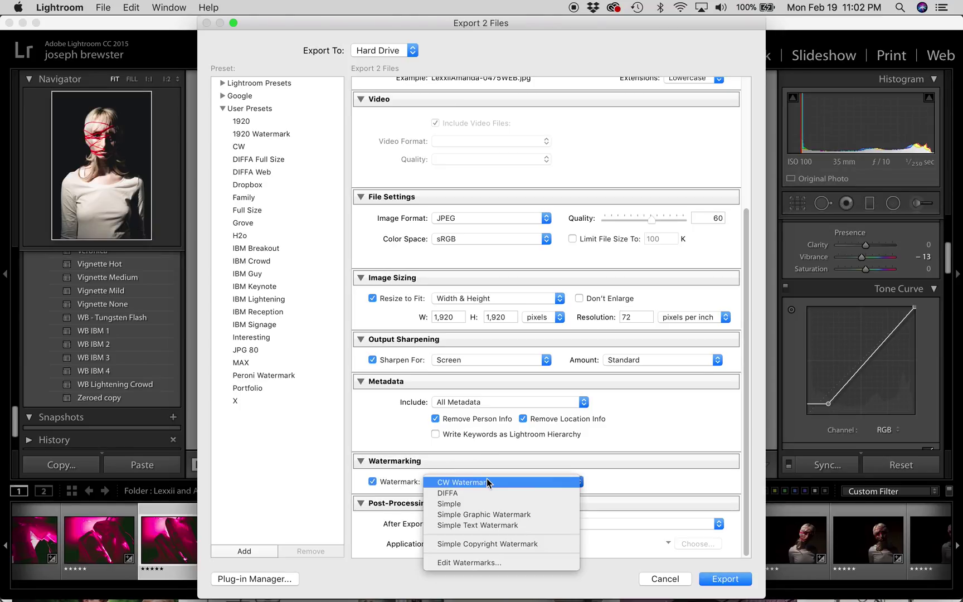
left_click(478, 525)
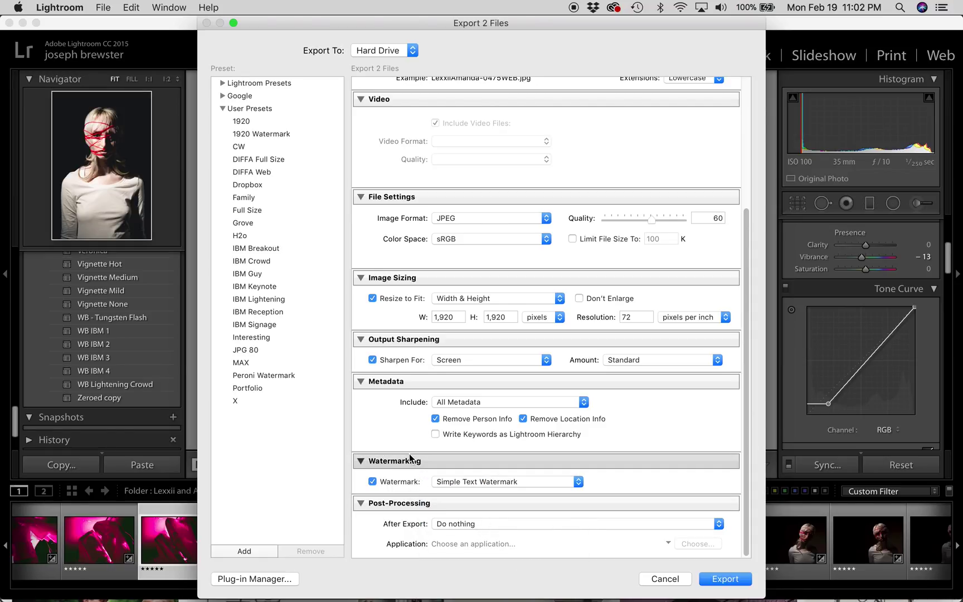
Export both photos straight to the Desktop with Put in Subfolder unchecked.
scroll(409, 453, "up", 5)
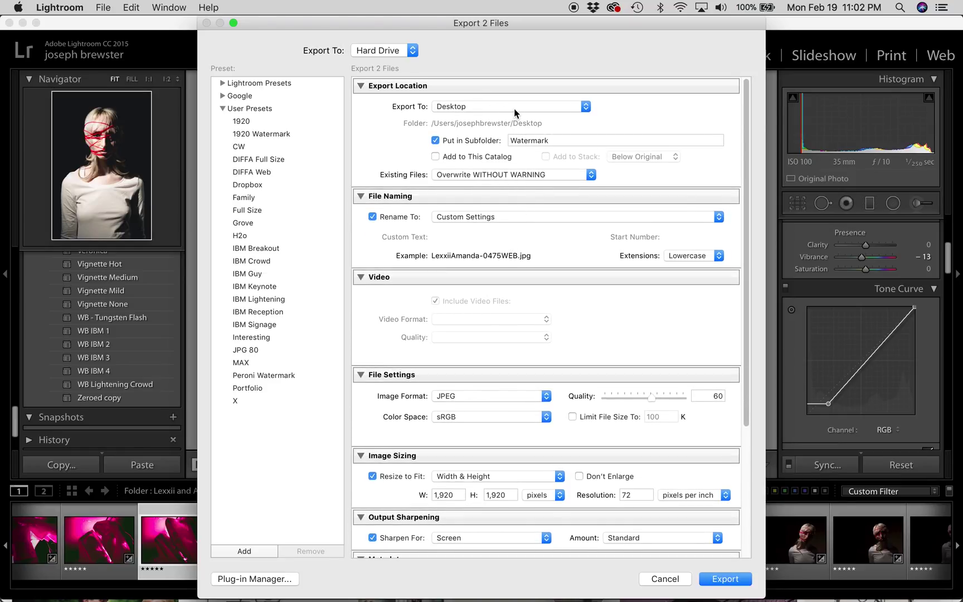
left_click(435, 141)
left_click(710, 579)
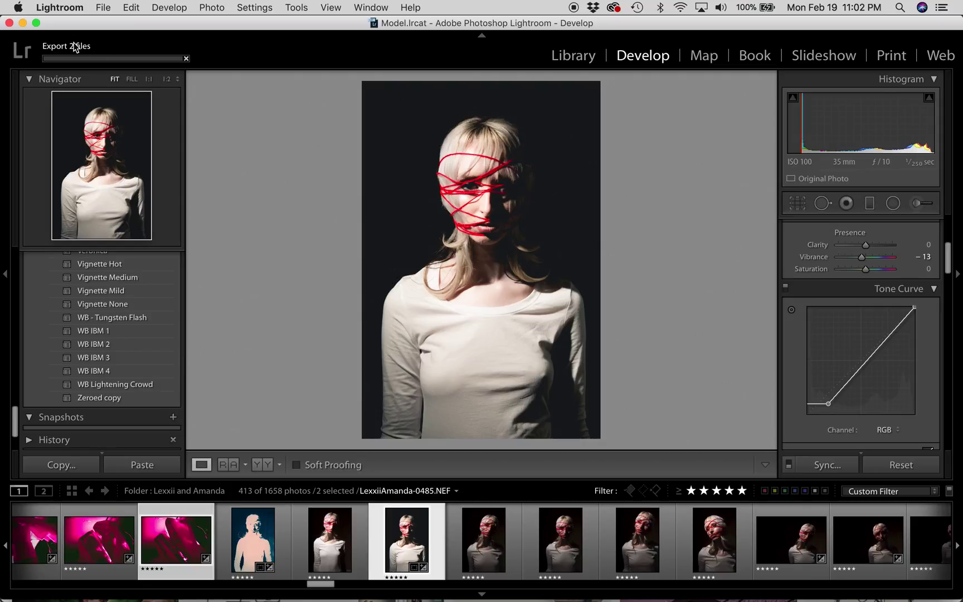
Quick Look the two exported Desktop JPEGs, comparing the 0475 and 0485 photos.
left_click(194, 579)
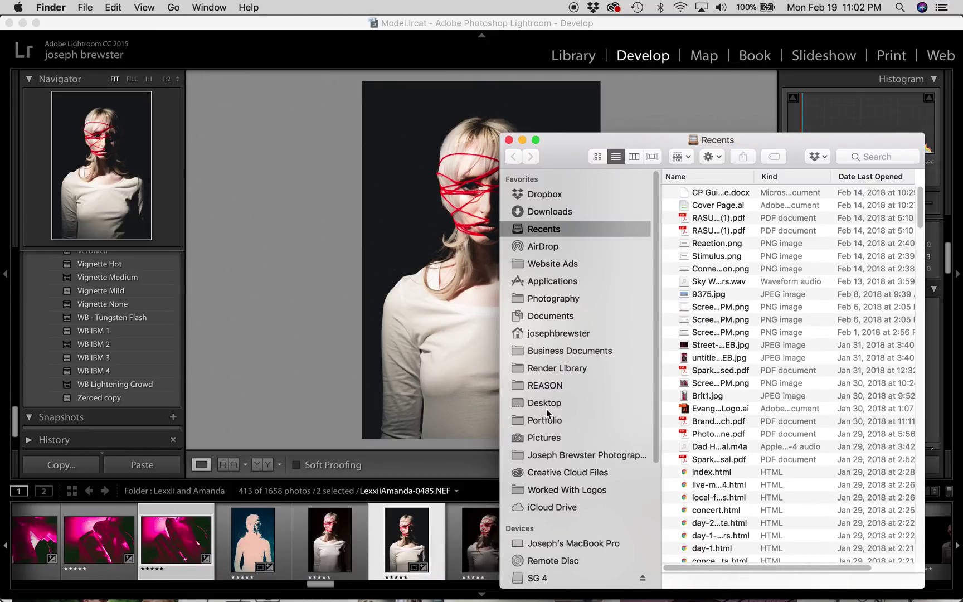
left_click(545, 407)
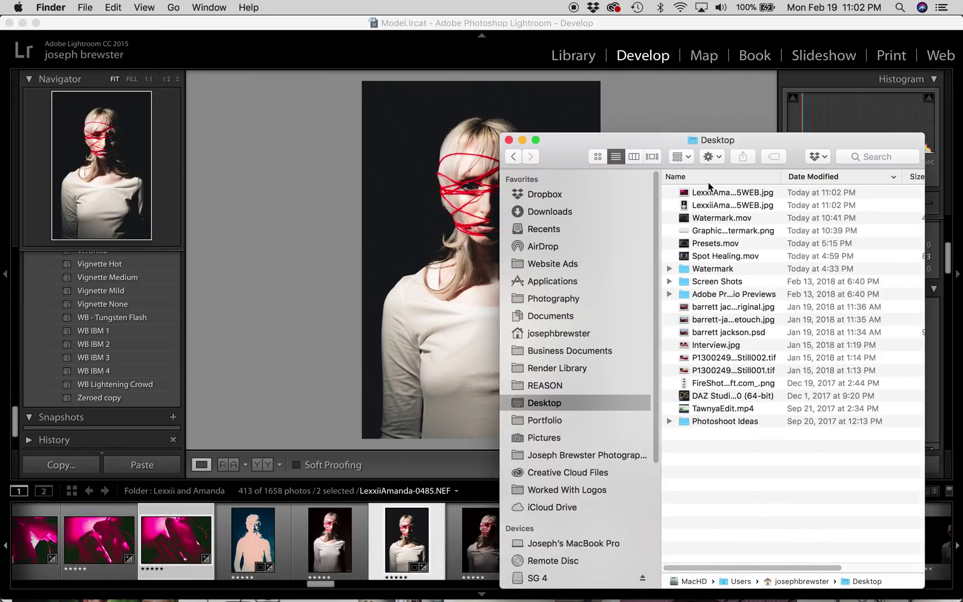
left_click(700, 196)
key("space")
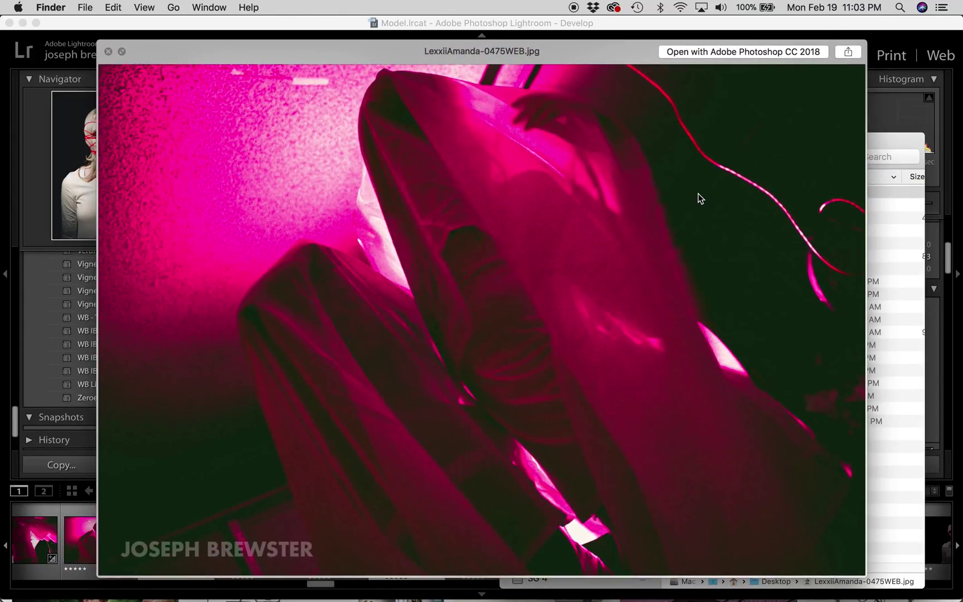
key("Down")
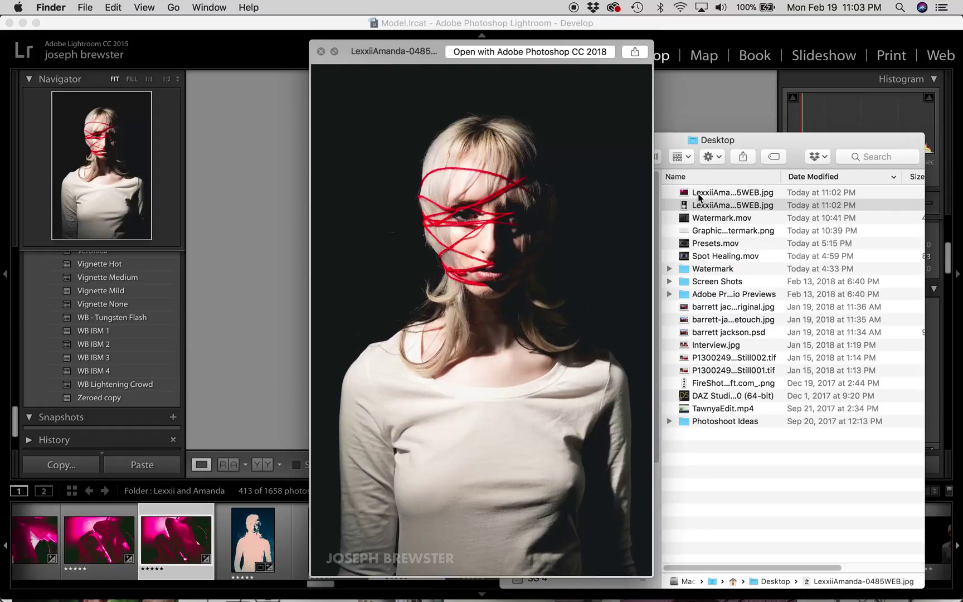
key("Up")
key("Down")
key("Up")
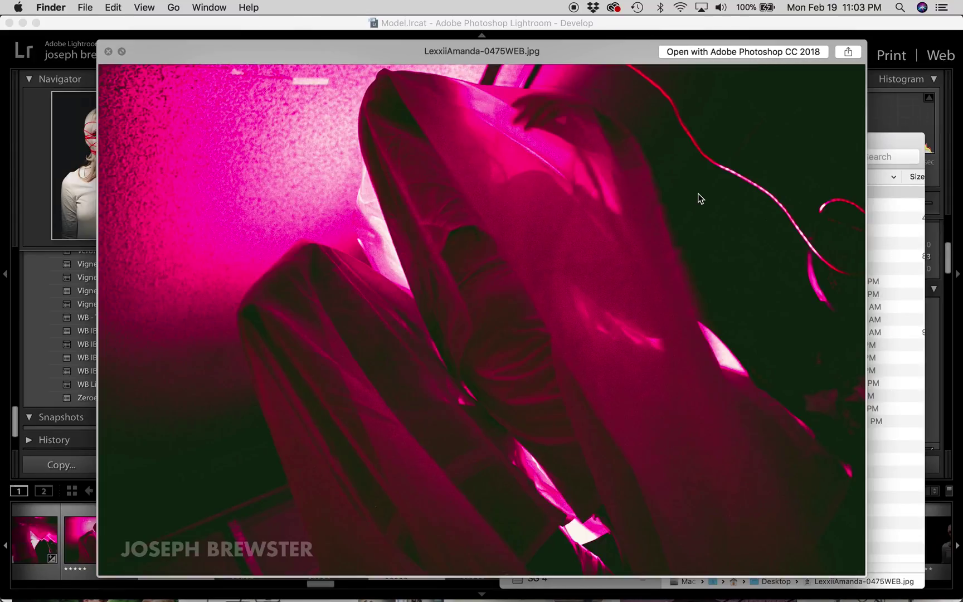
key("Down")
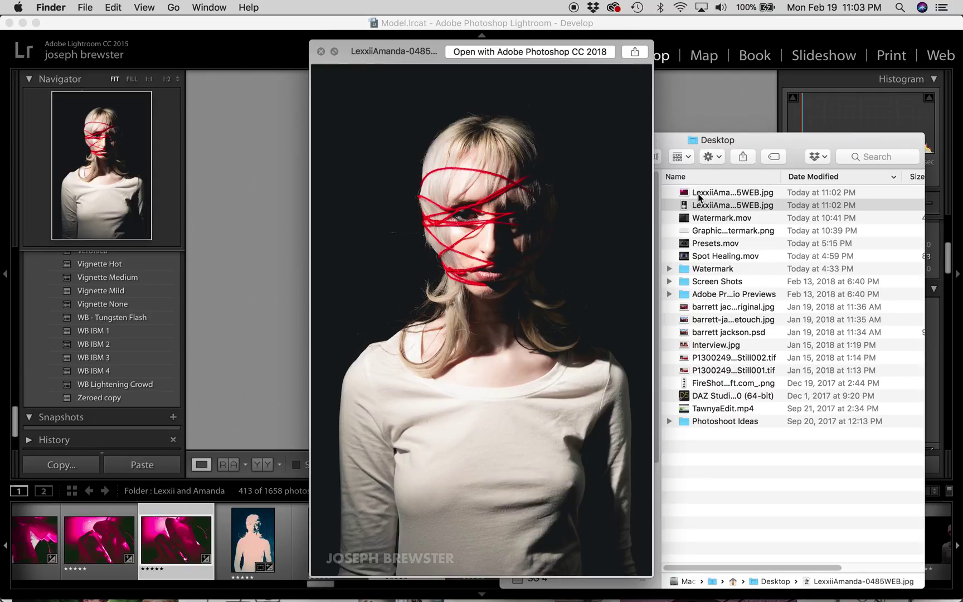
key("Up")
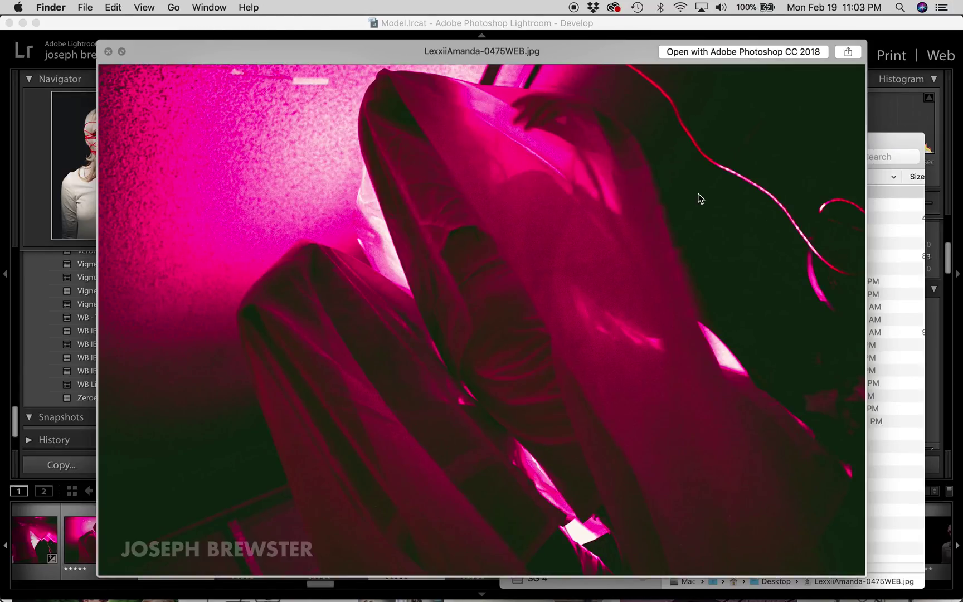
key("Down")
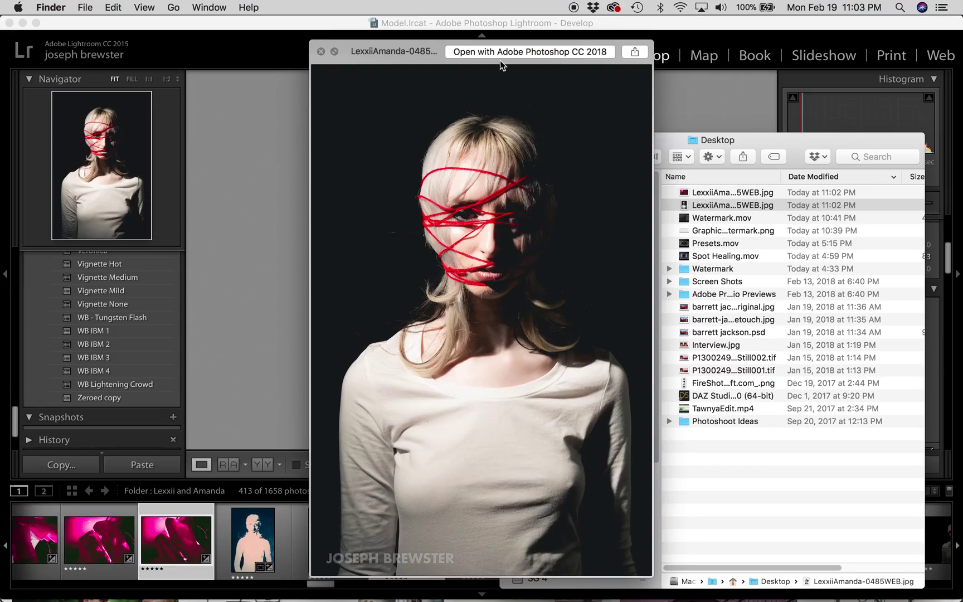
Delete both exported JPEGs from the Desktop and return to Lightroom.
left_click(321, 52)
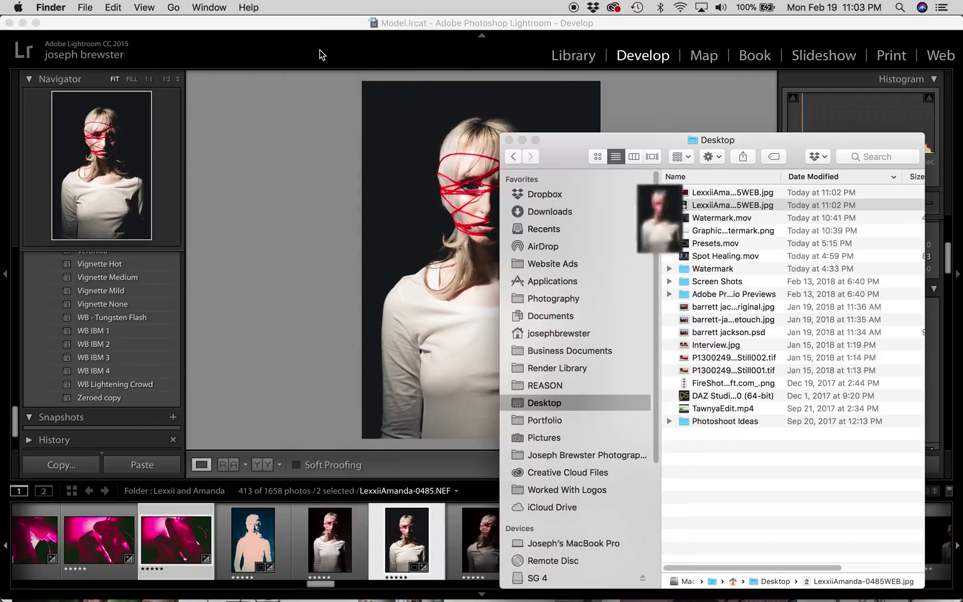
left_click(720, 195, "shift")
key("super+BackSpace")
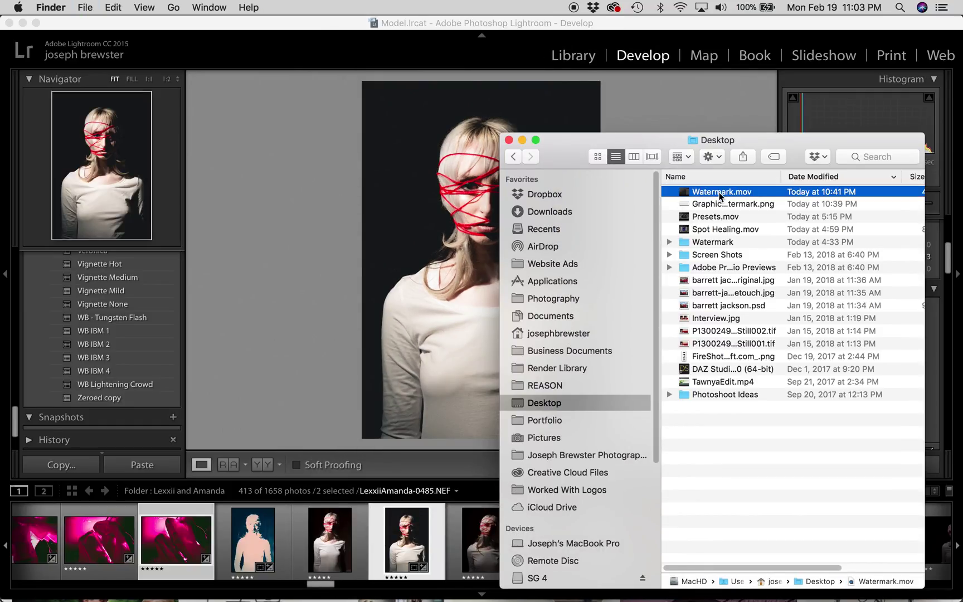
left_click(317, 33)
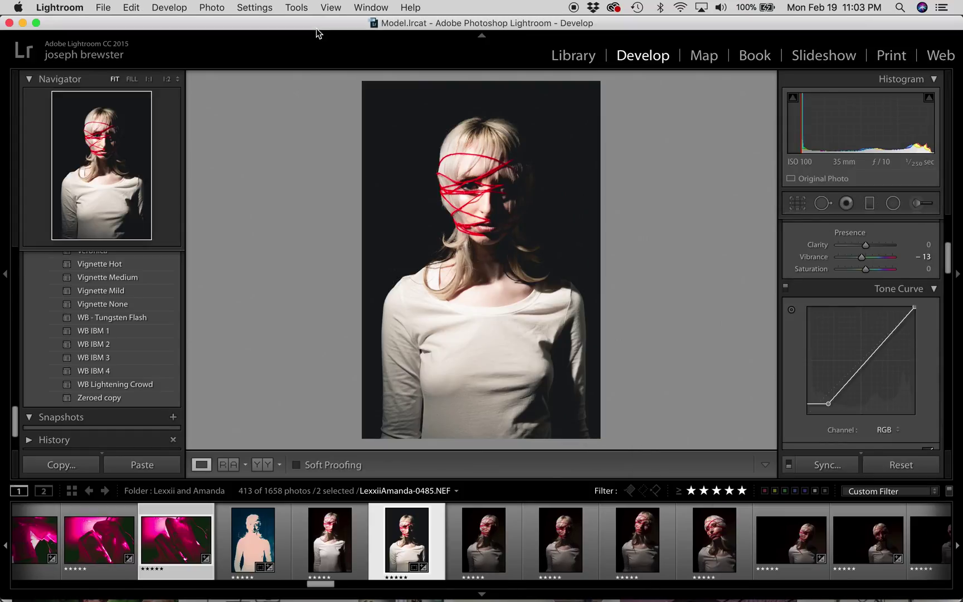
Re-export both selected photos with the Simple Graphic Watermark preset.
right_click(394, 537)
mouse_move(408, 530)
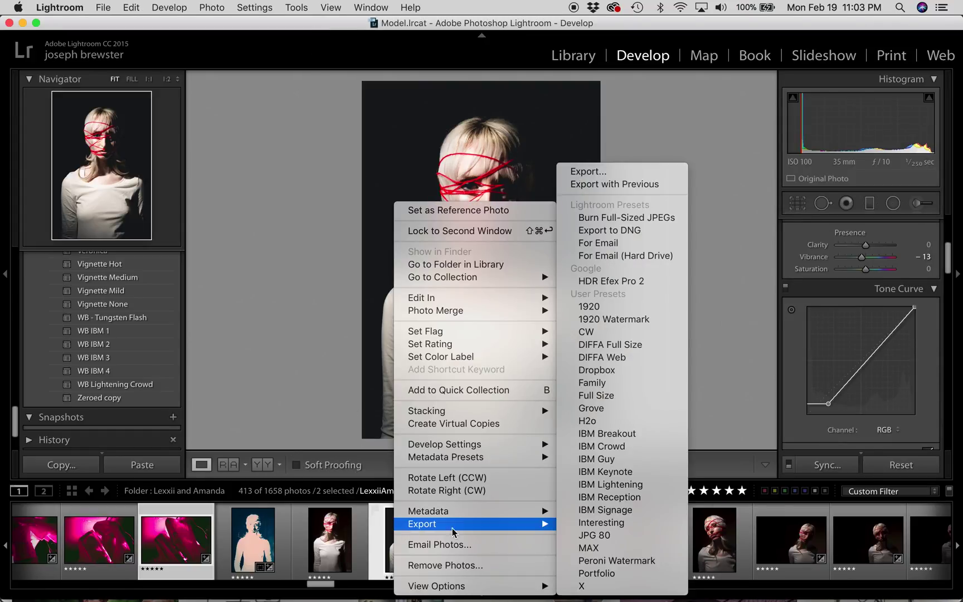
left_click(601, 174)
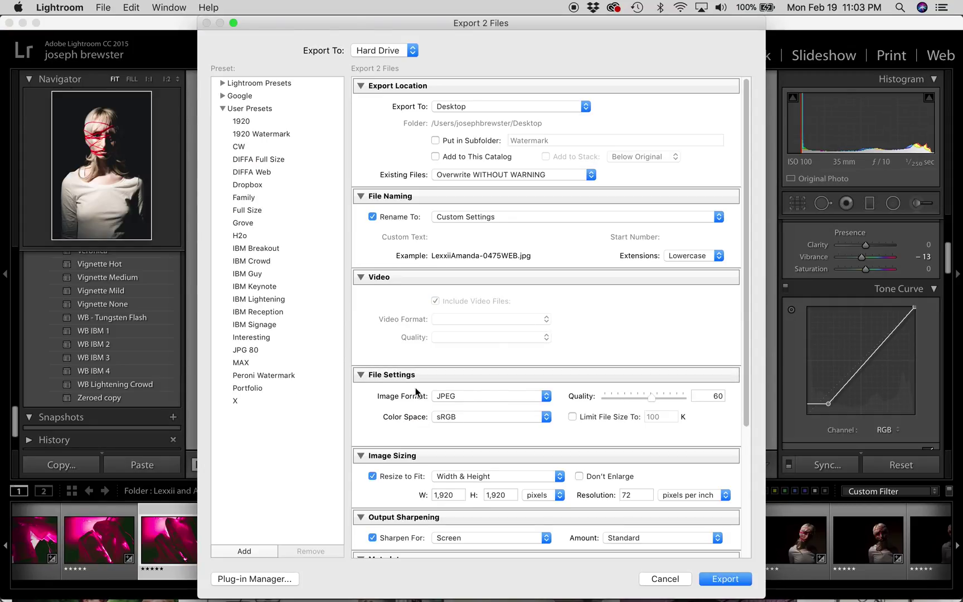
scroll(415, 388, "down", 5)
left_click(454, 480)
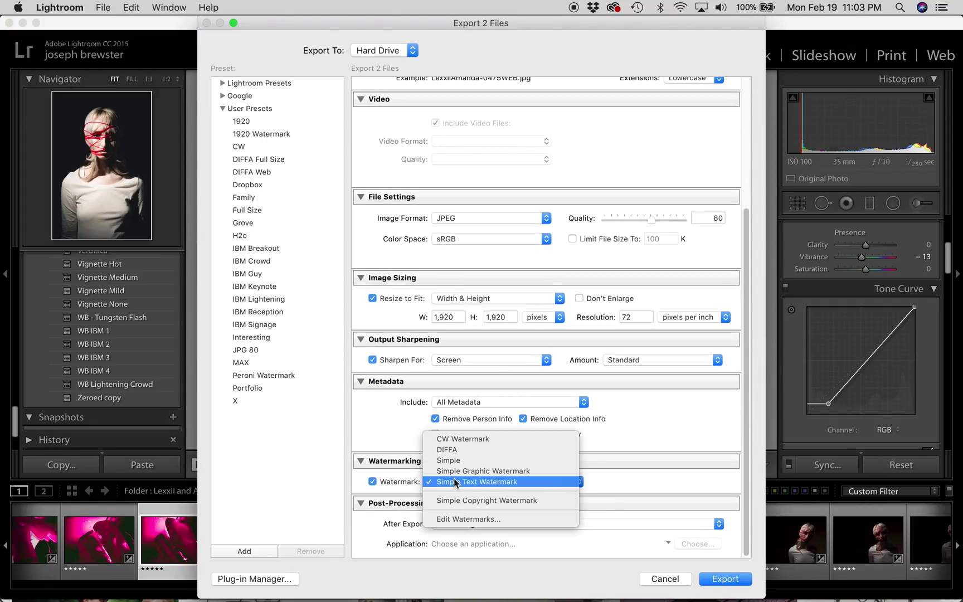
left_click(455, 471)
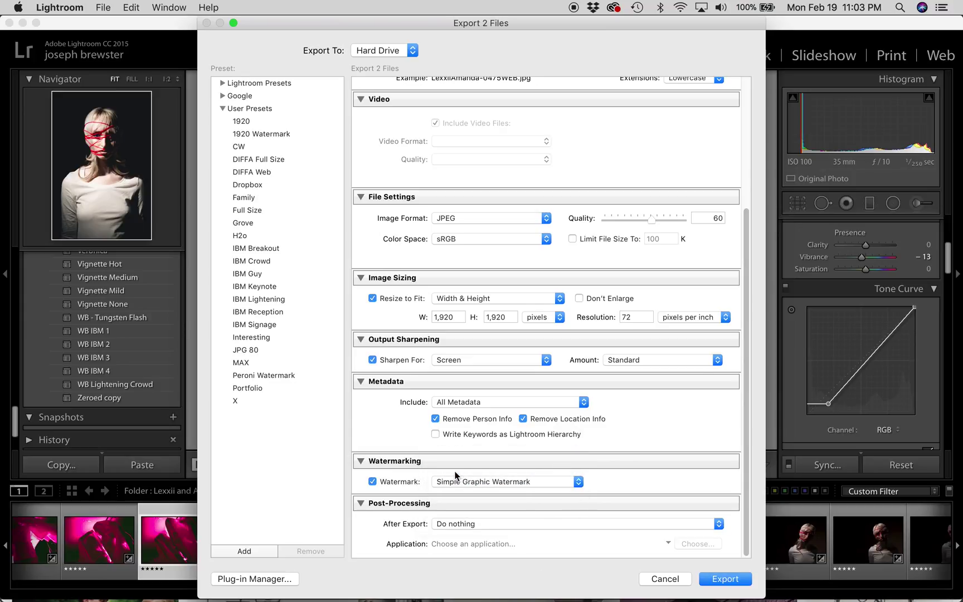
left_click(726, 579)
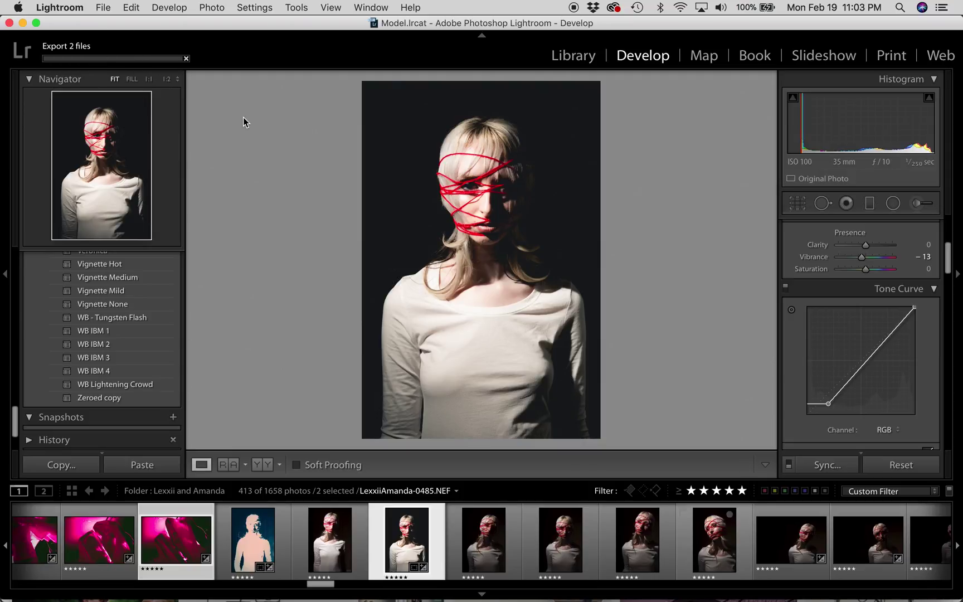
key("super+Tab")
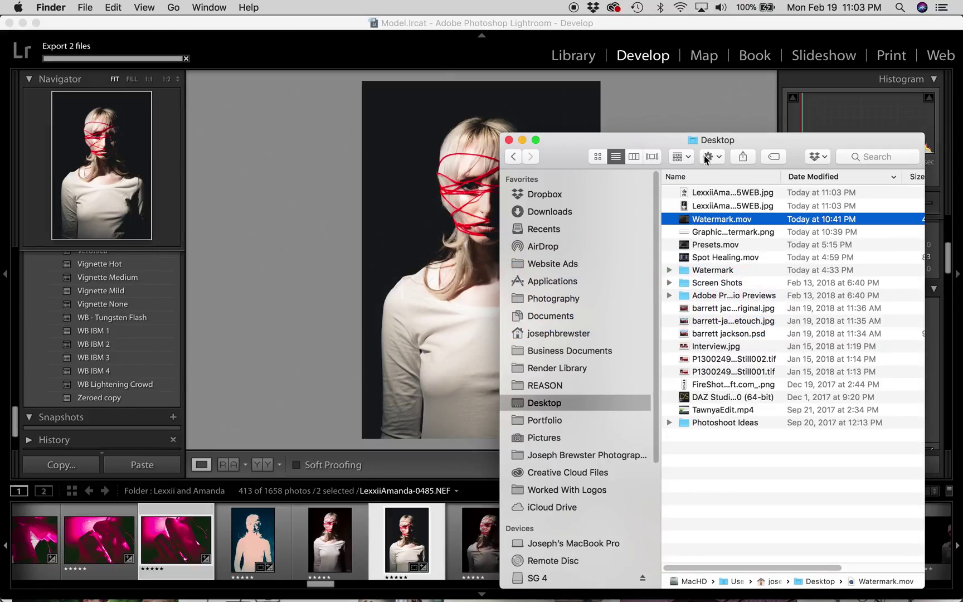
left_click(700, 196)
key("space")
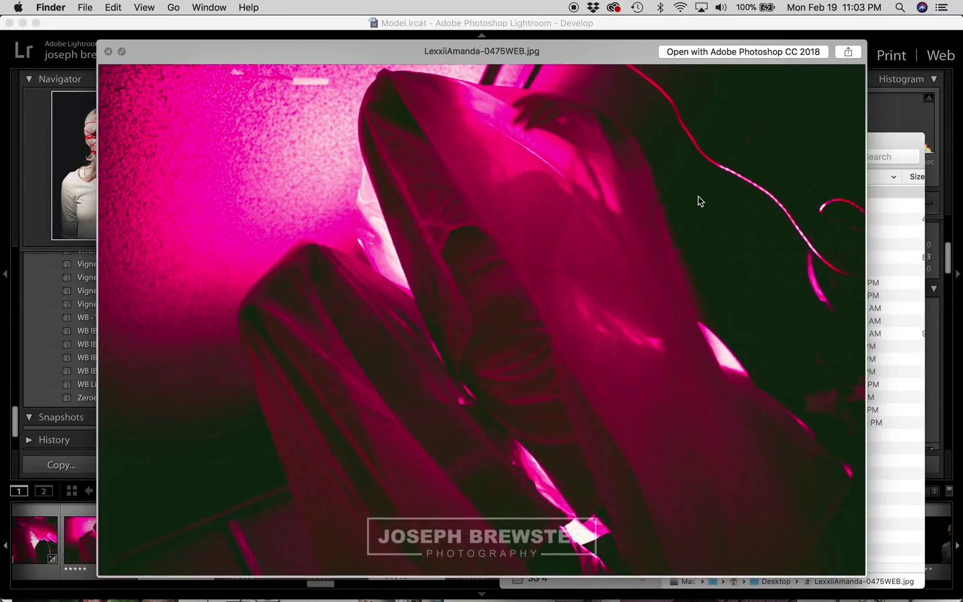
key("Down")
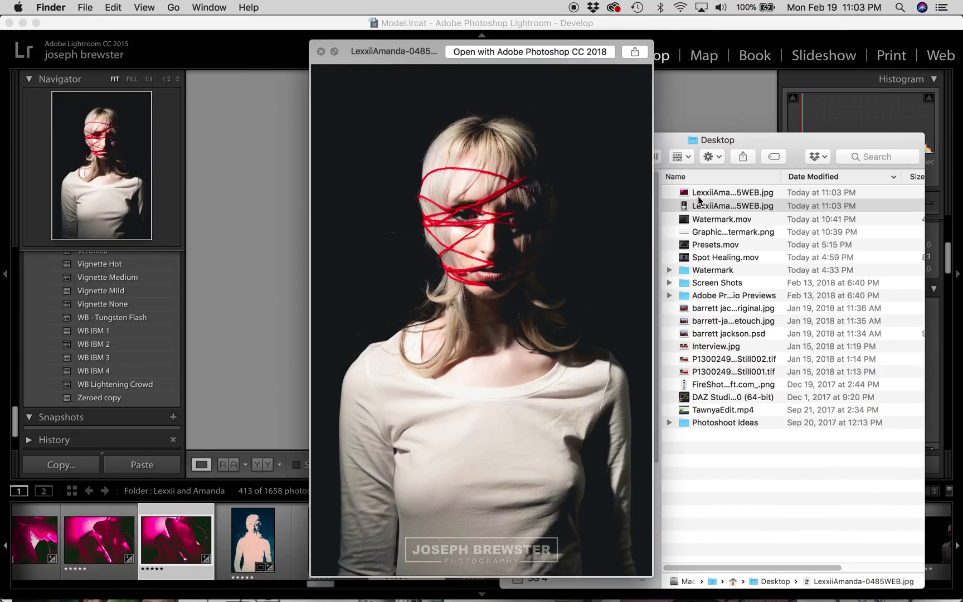
key("Up")
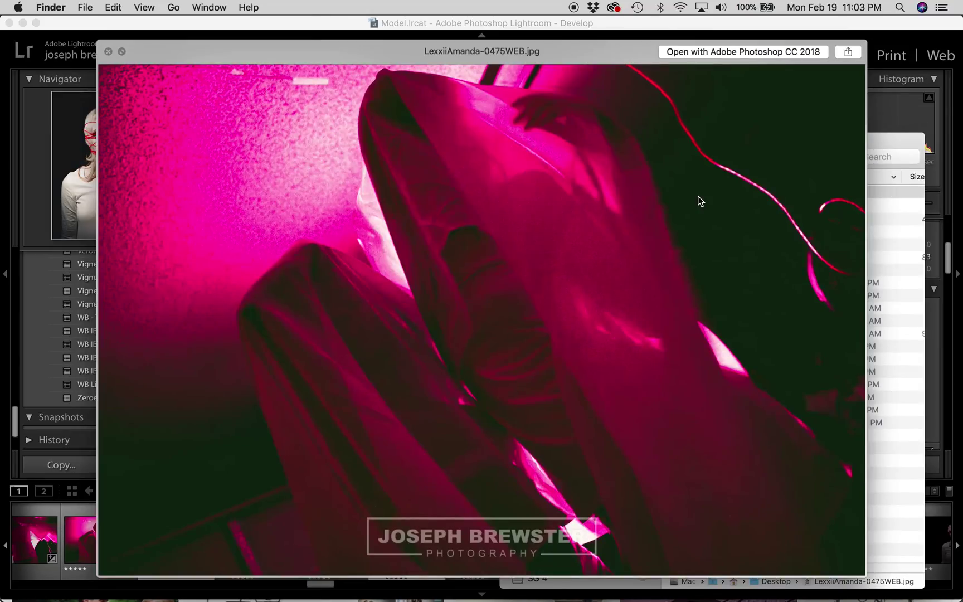
key("Down")
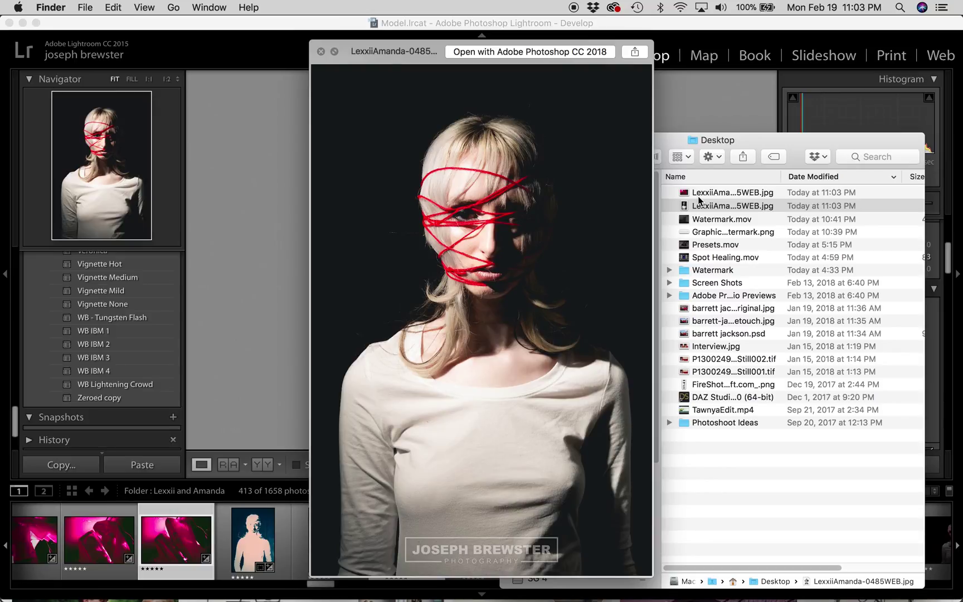
key("Up")
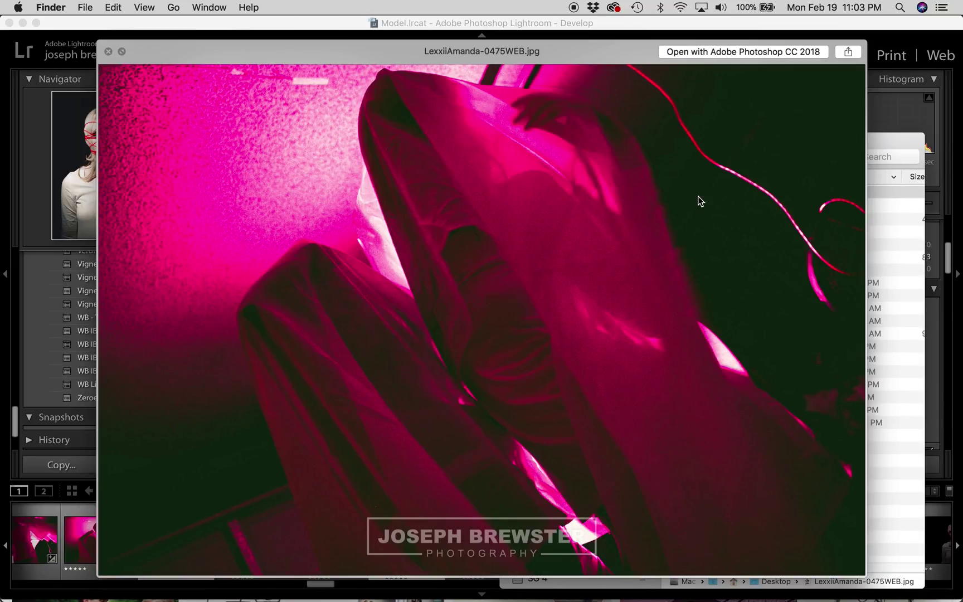